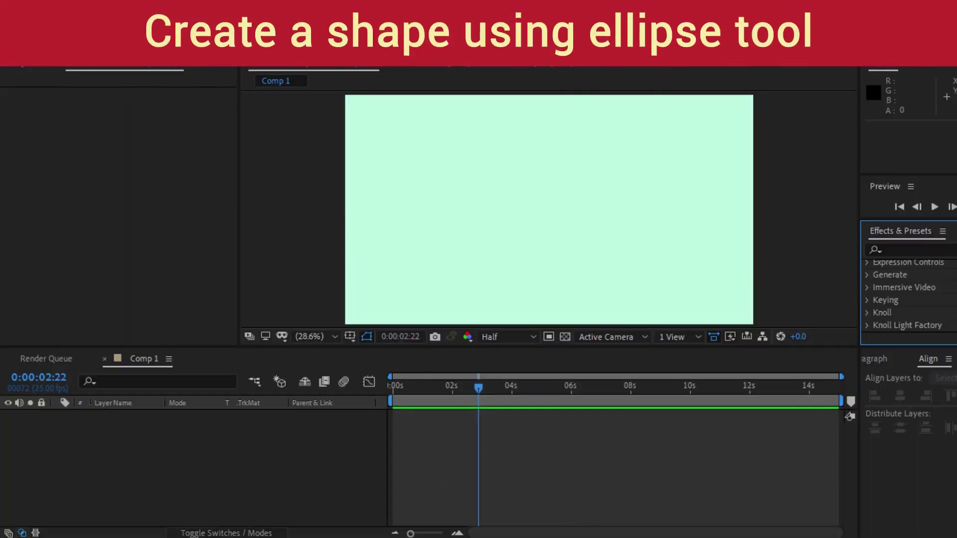
# Draw an orange circle near the comp centre, centre its anchor point, and return to 0:00:00:00.
pyautogui.click(162, 41)
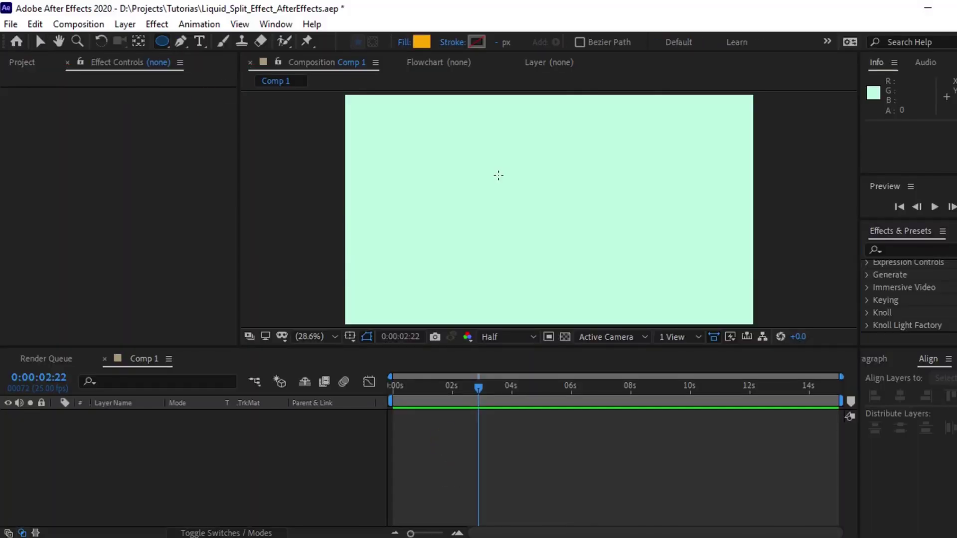
pyautogui.moveTo(498, 175); pyautogui.dragTo(577, 254)
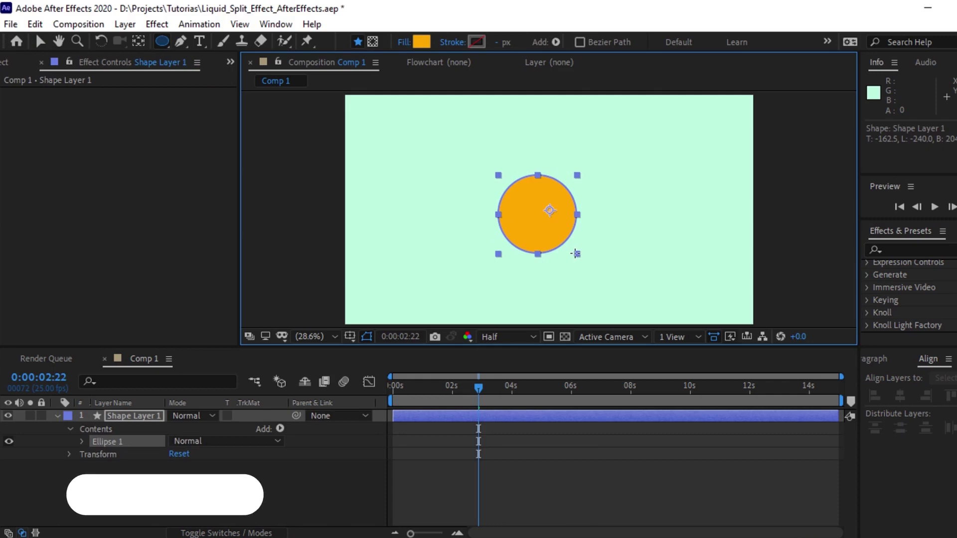
pyautogui.hotkey('ctrl', 'alt', 'Home')
pyautogui.click(394, 400)
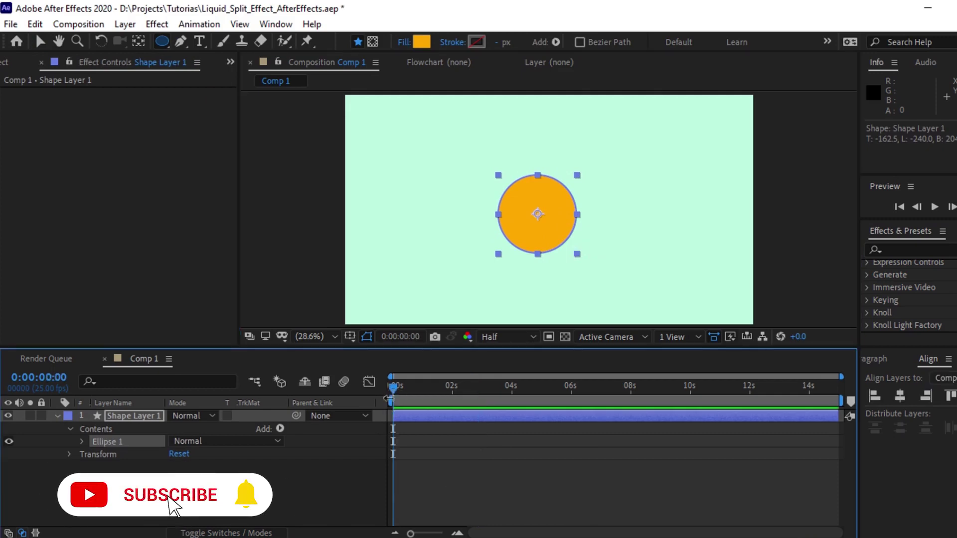
pyautogui.click(898, 250)
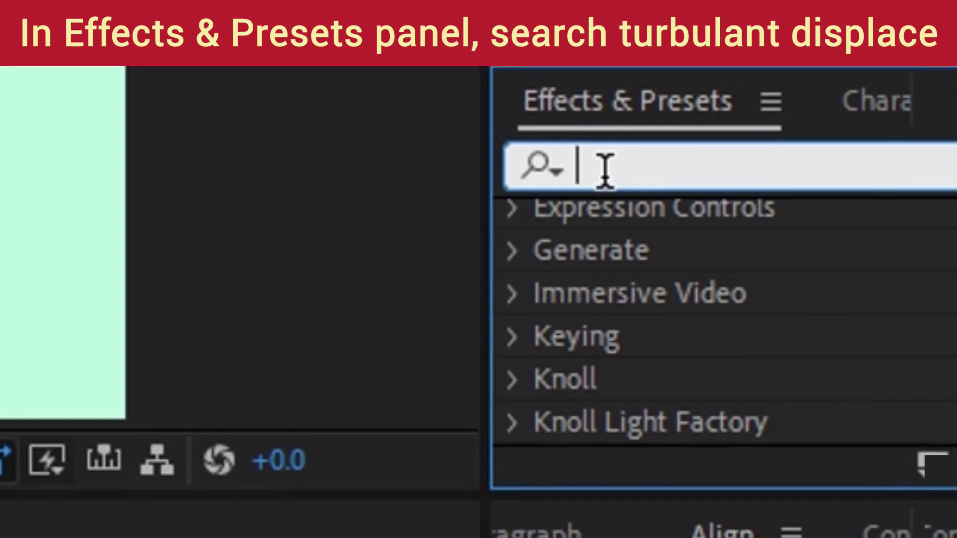
# Apply Turbulent Displace to Shape Layer 1 and set a starting Evolution keyframe at 0:00:00:00.
pyautogui.write('tur')
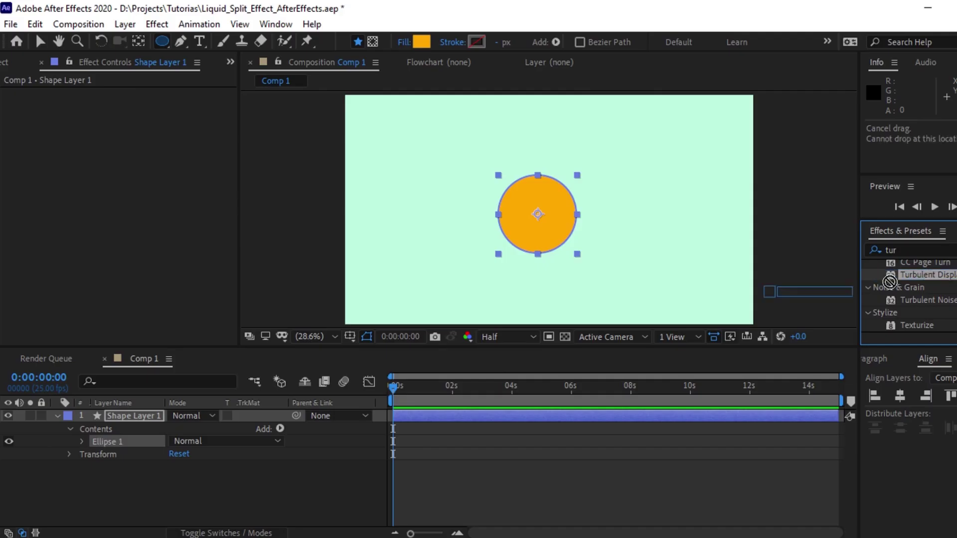
pyautogui.moveTo(773, 257)
pyautogui.mouseDown()
pyautogui.moveTo(418, 405)
pyautogui.moveTo(412, 419)
pyautogui.mouseUp()
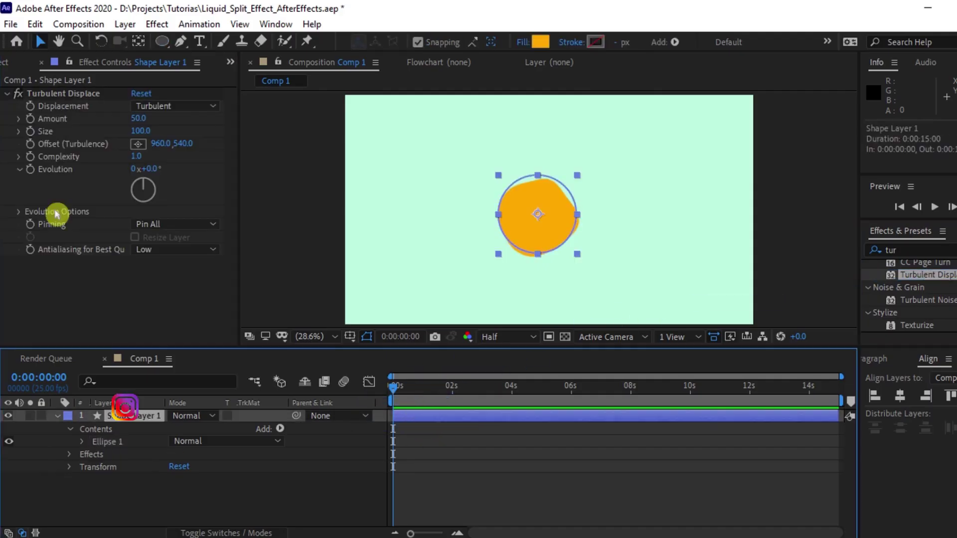
pyautogui.click(32, 187)
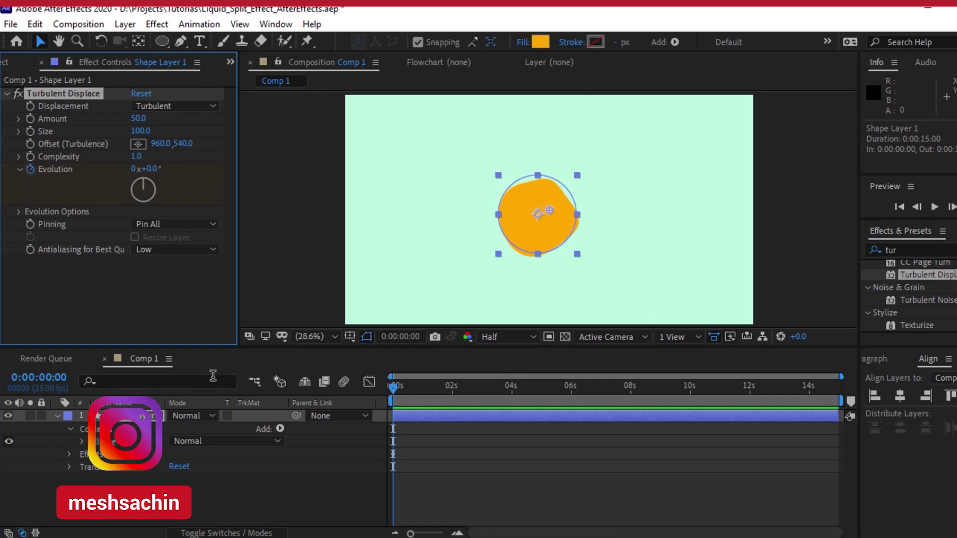
pyautogui.moveTo(455, 394); pyautogui.dragTo(845, 420)
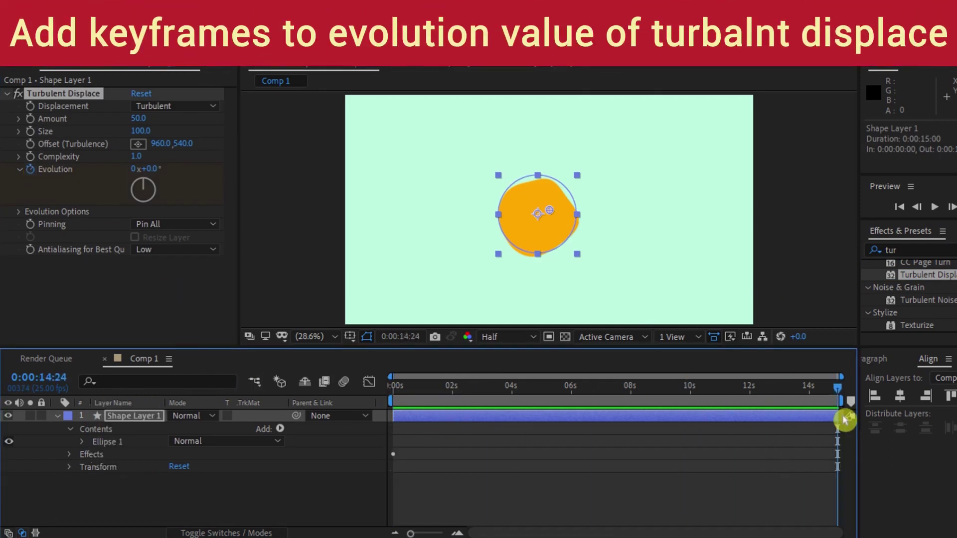
# Set Evolution to 8 revolutions at 0:00:14:24, then return to the first frame.
pyautogui.click(141, 171)
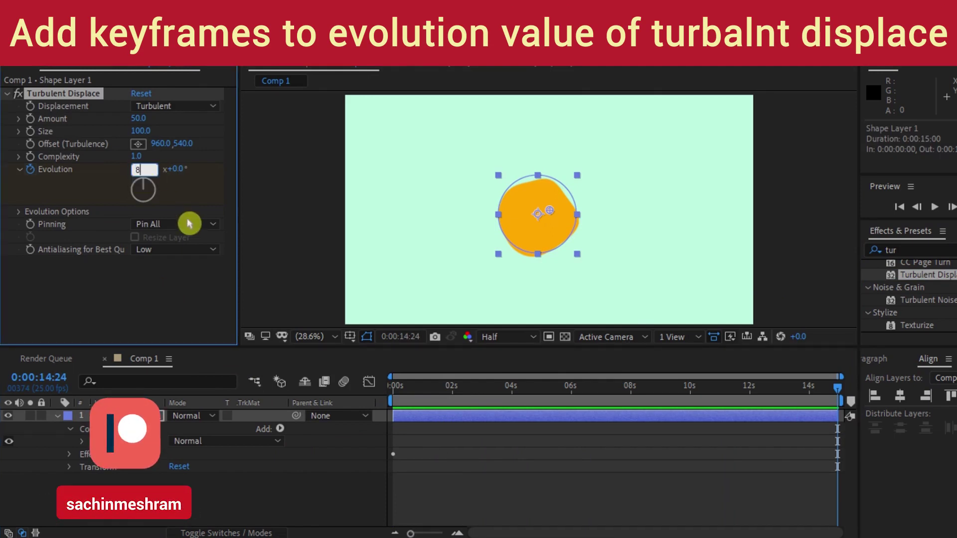
pyautogui.press('Return')
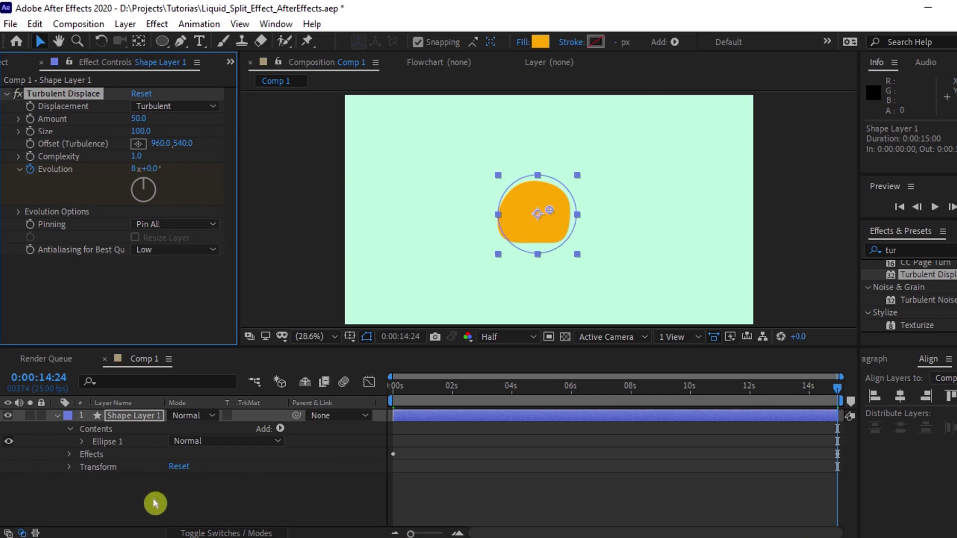
pyautogui.click(156, 503)
pyautogui.click(143, 420)
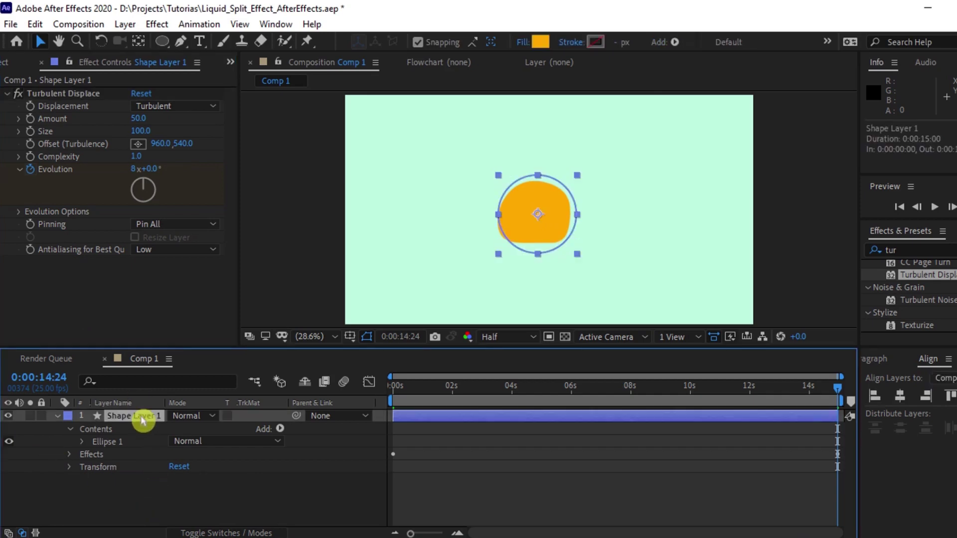
pyautogui.moveTo(441, 392); pyautogui.dragTo(324, 396)
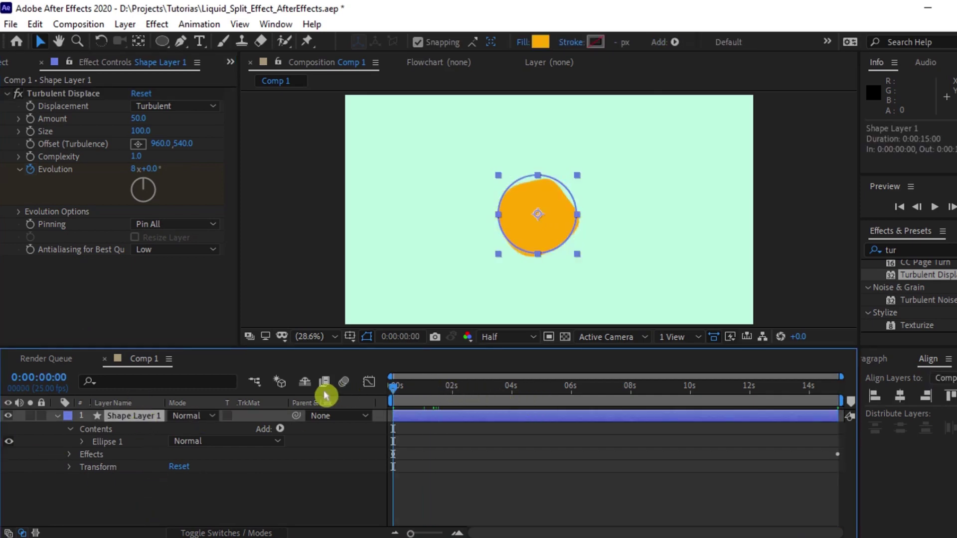
# Preview the wobbling blob from the start and reselect its layer.
pyautogui.click(429, 494)
pyautogui.press('space')
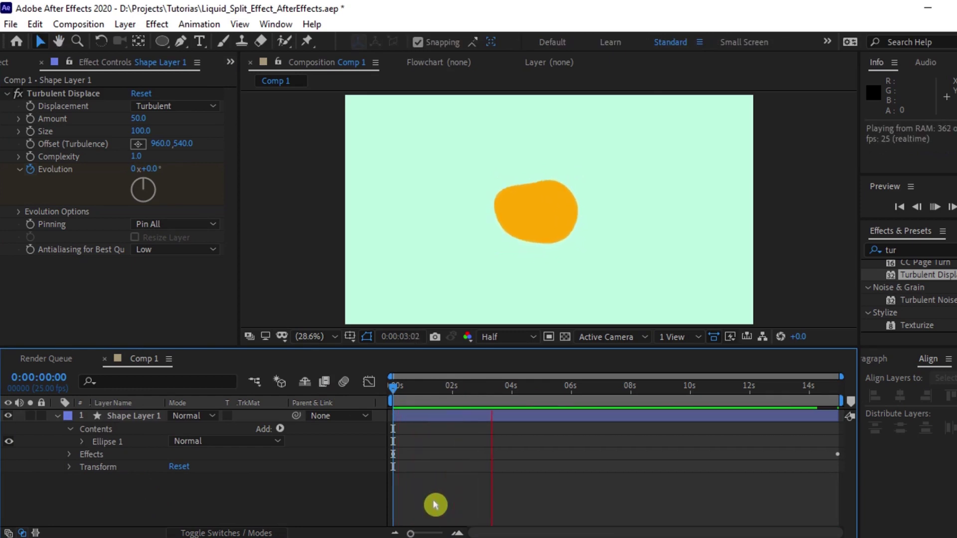
pyautogui.press('space')
pyautogui.moveTo(427, 387); pyautogui.dragTo(329, 396)
pyautogui.click(138, 418)
# Rename Shape Layer 1 to Liquid_Drop_01.
pyautogui.press('Return')
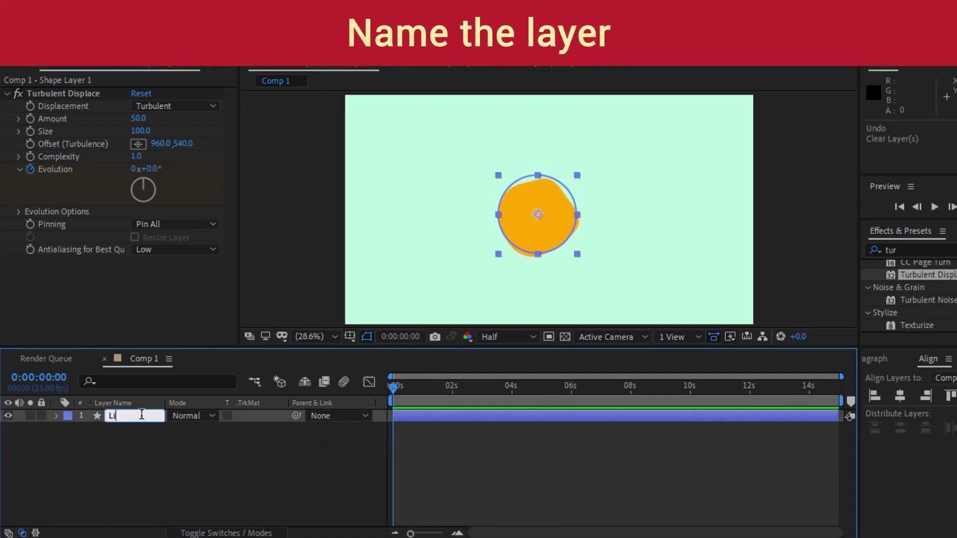
pyautogui.write('ui')
pyautogui.write('d_')
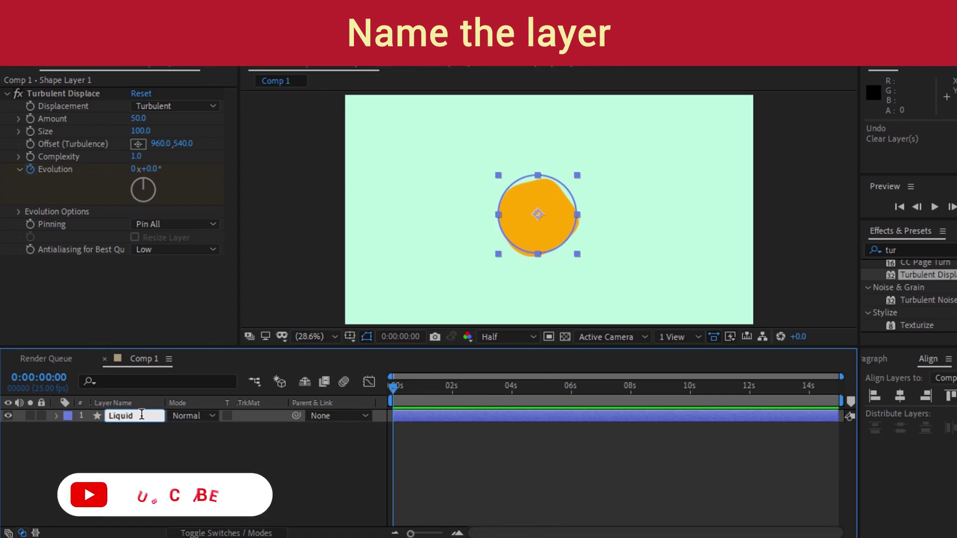
pyautogui.write('Dr')
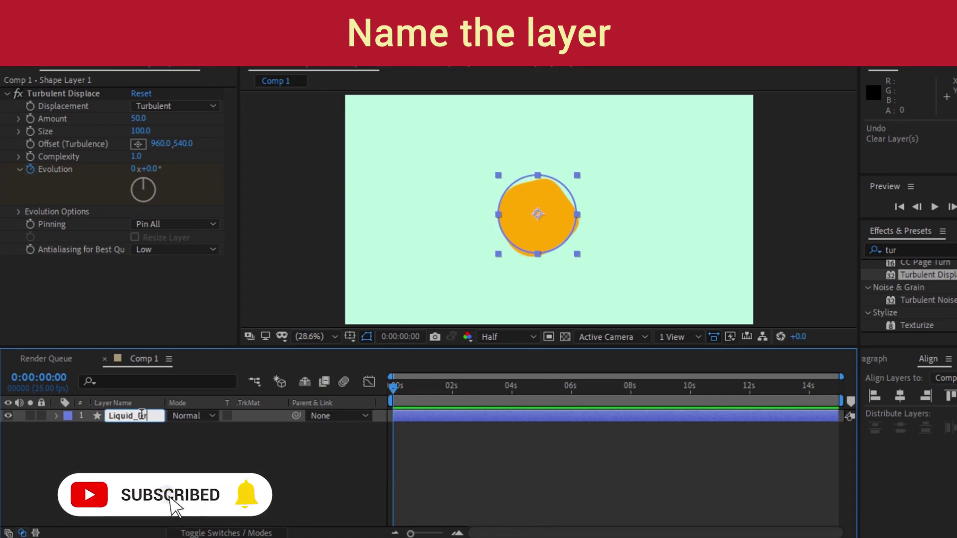
pyautogui.write('op_0')
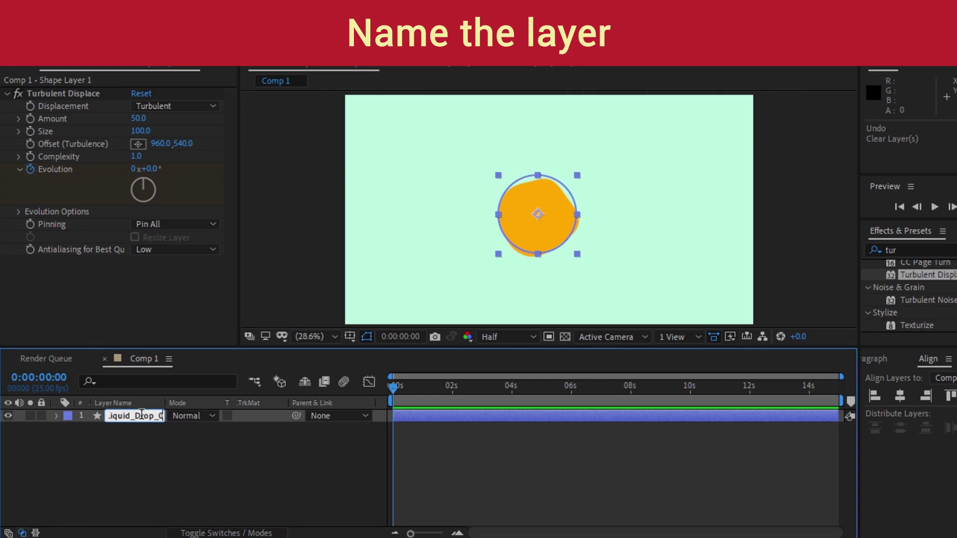
pyautogui.write('1')
pyautogui.press('Return')
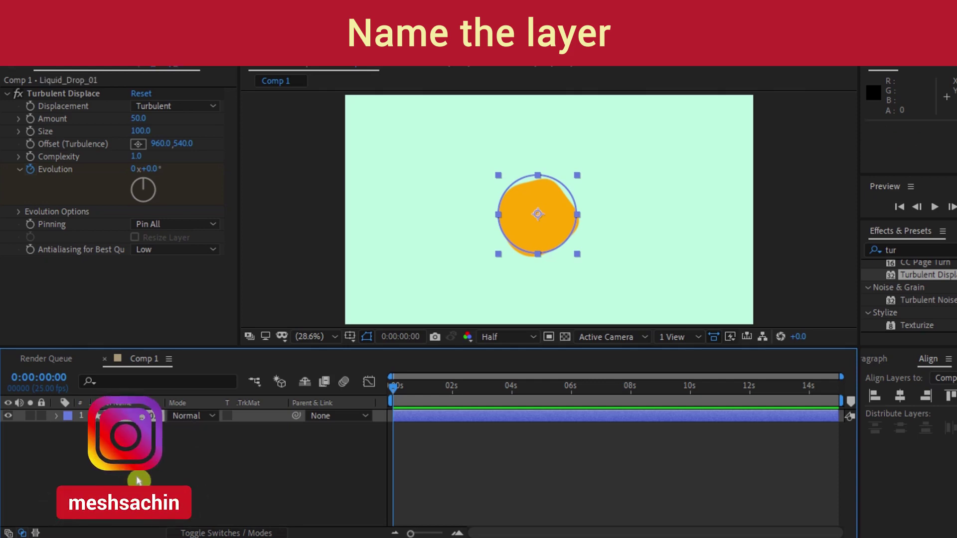
pyautogui.click(331, 224)
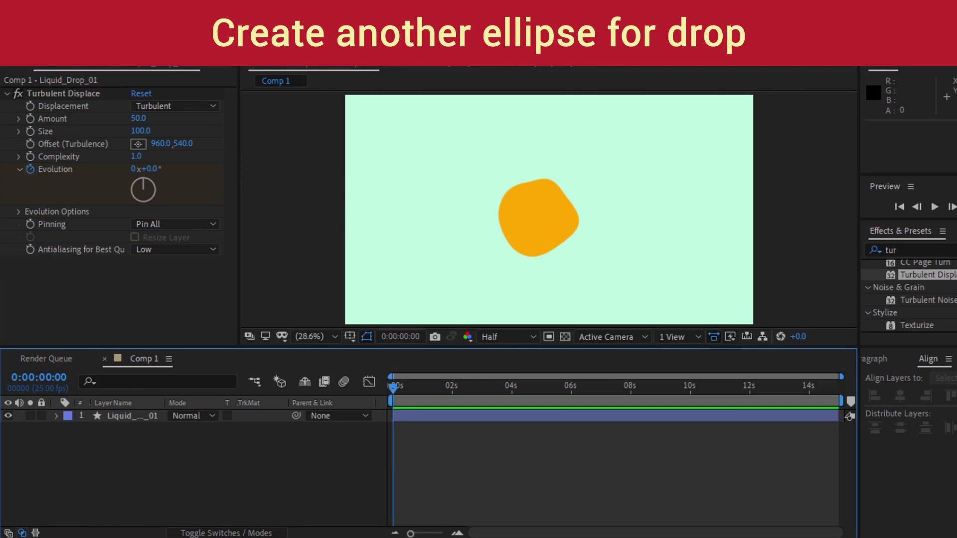
# Draw a small orange circle at the comp's upper right and centre its anchor point.
pyautogui.click(236, 103)
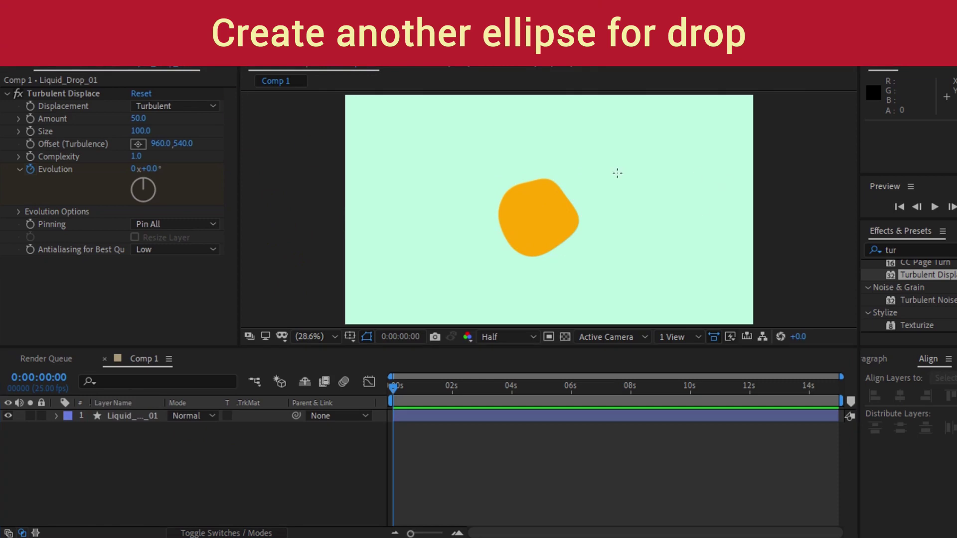
pyautogui.moveTo(609, 145); pyautogui.dragTo(641, 173)
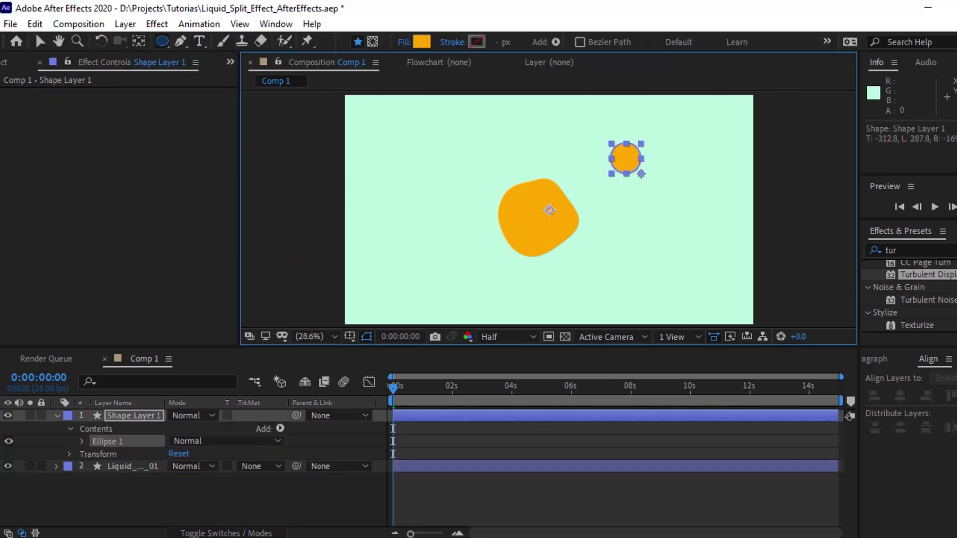
pyautogui.hotkey('ctrl', 'alt', 'Home')
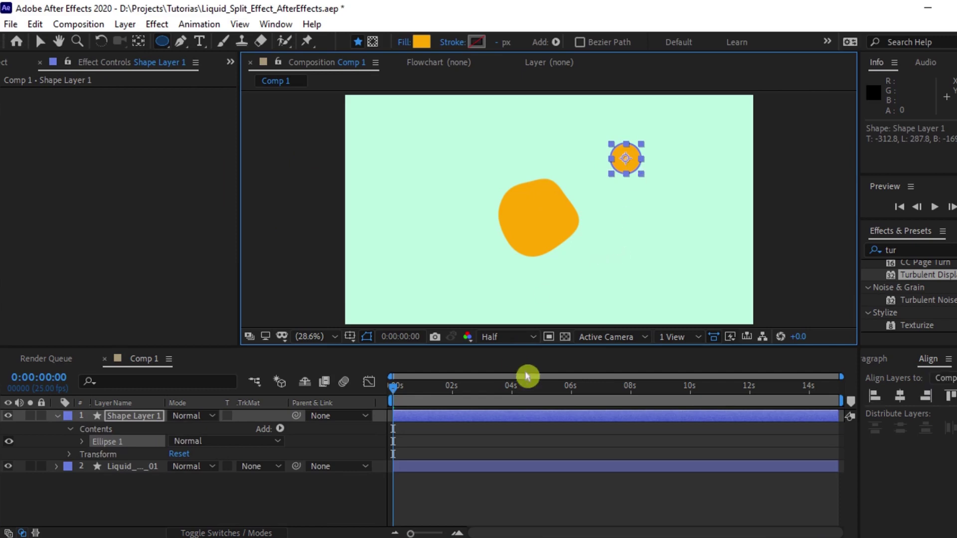
pyautogui.click(134, 419)
# Rename the new shape layer to Liquid_drop_02.
pyautogui.press('Return')
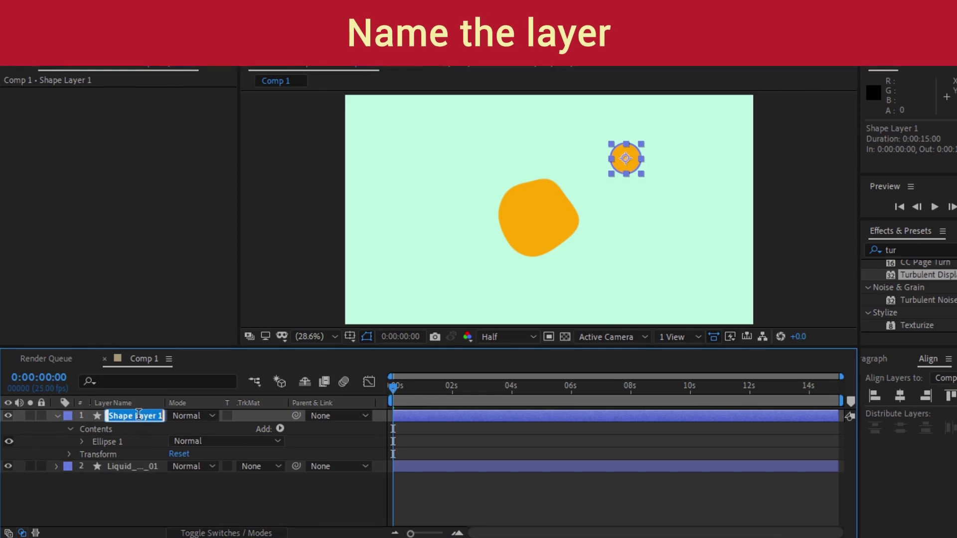
pyautogui.write('L')
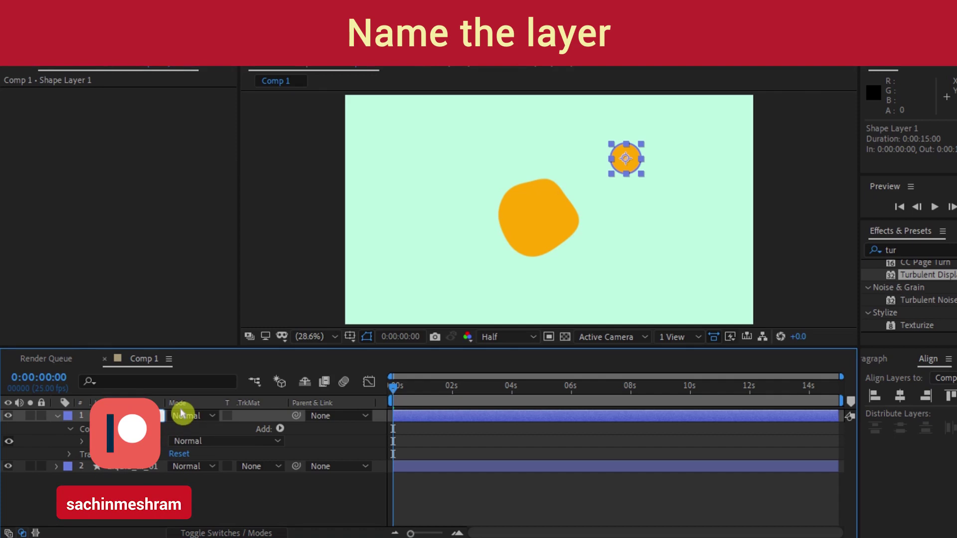
pyautogui.press('Return')
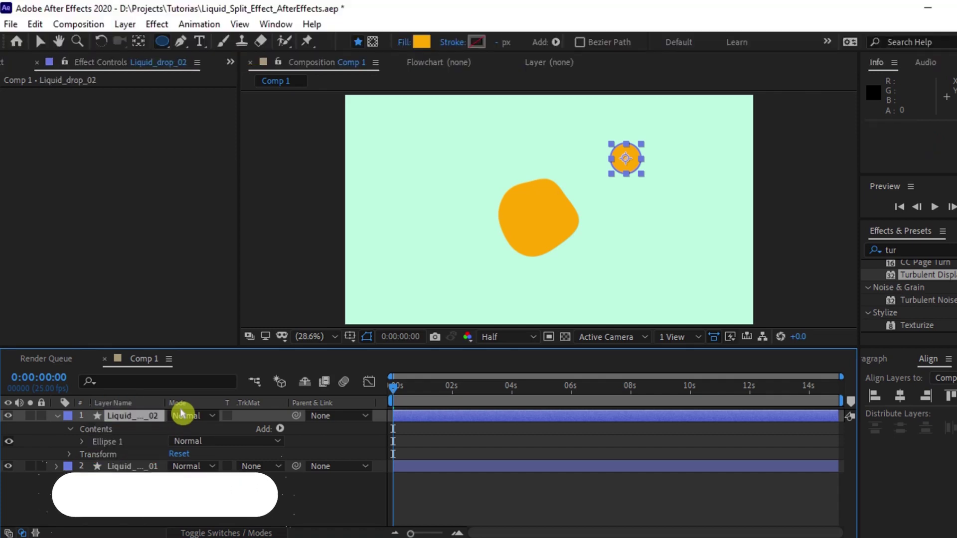
# Move Liquid_drop_02 below Liquid_Drop_01 and reveal its Position property.
pyautogui.moveTo(167, 414); pyautogui.dragTo(171, 505)
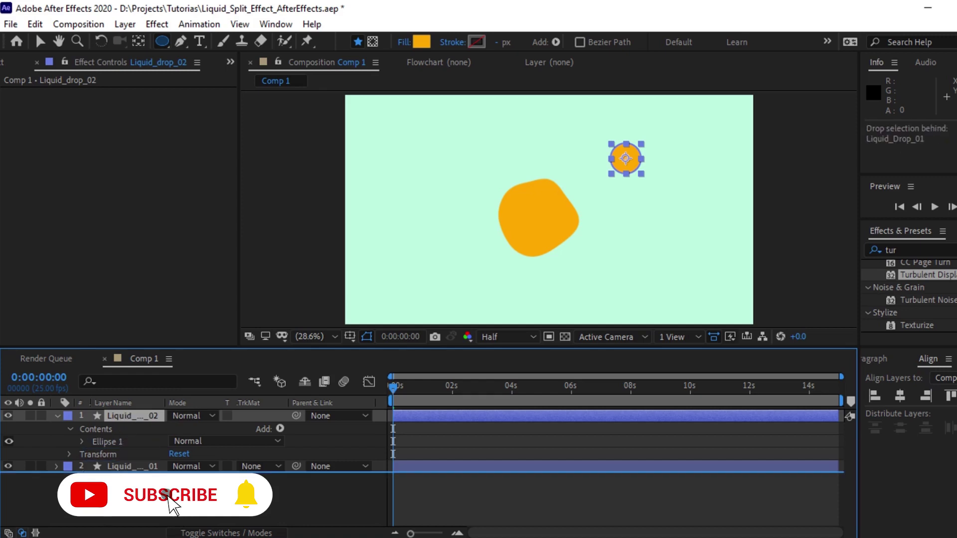
pyautogui.click(169, 496)
pyautogui.click(147, 430)
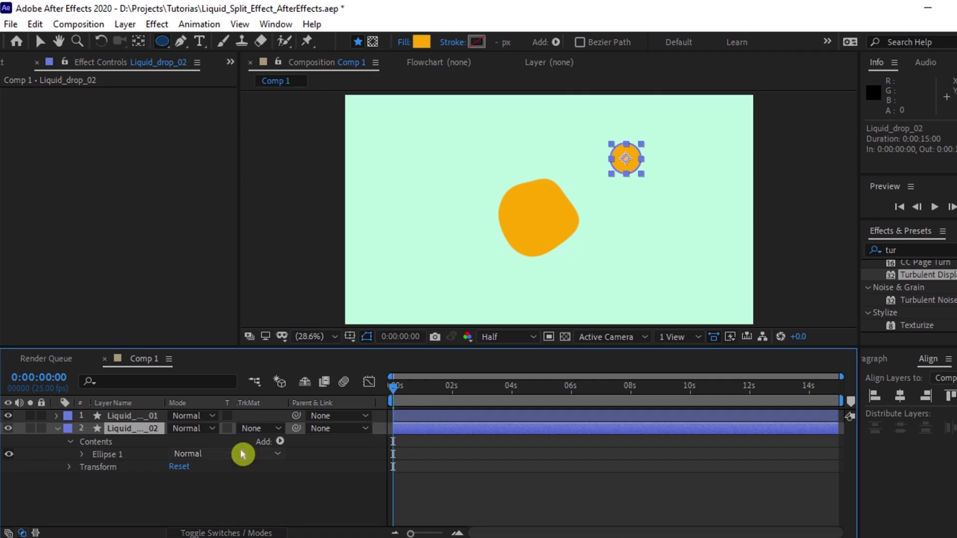
pyautogui.press('p')
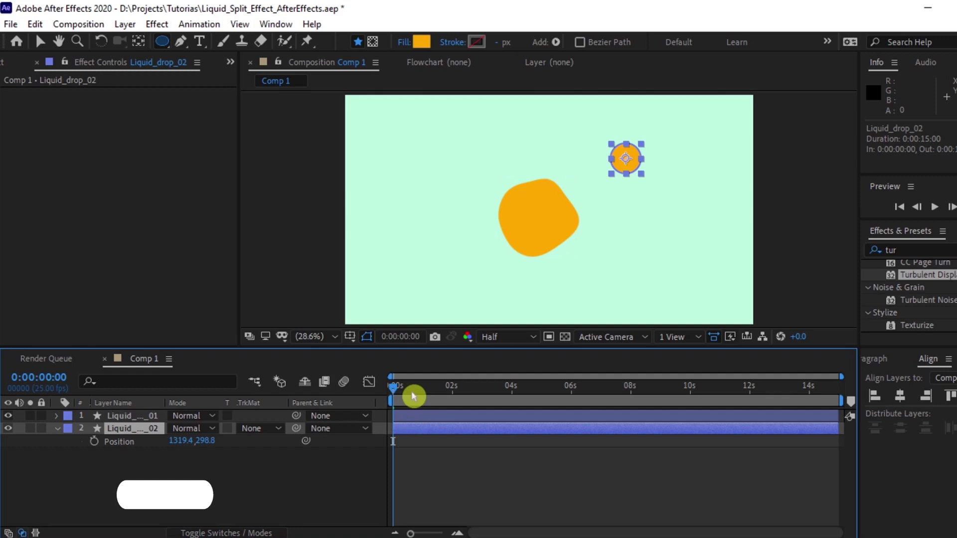
# Keyframe the drop's Position at 3:00, then at 1:23 place it inside the blob and curve the path.
pyautogui.moveTo(406, 392); pyautogui.dragTo(482, 400)
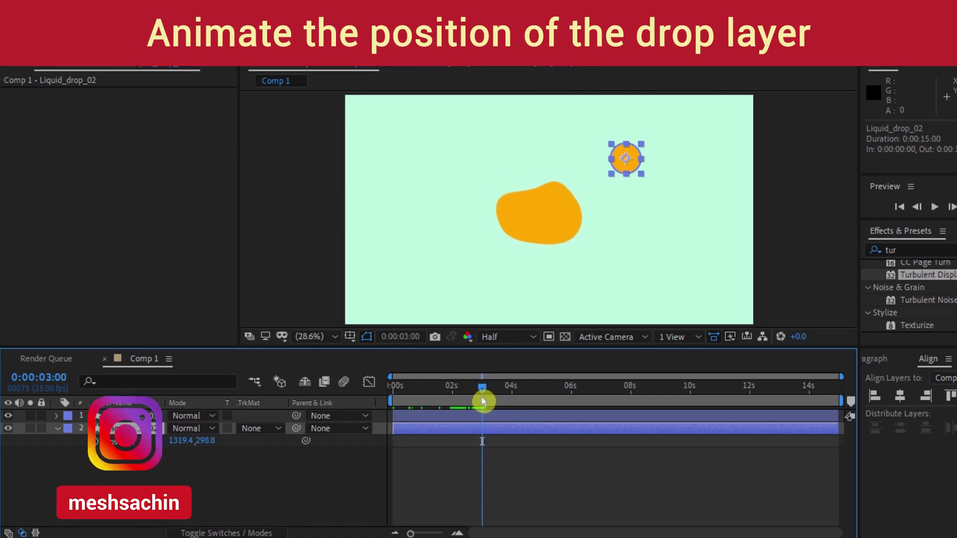
pyautogui.click(94, 441)
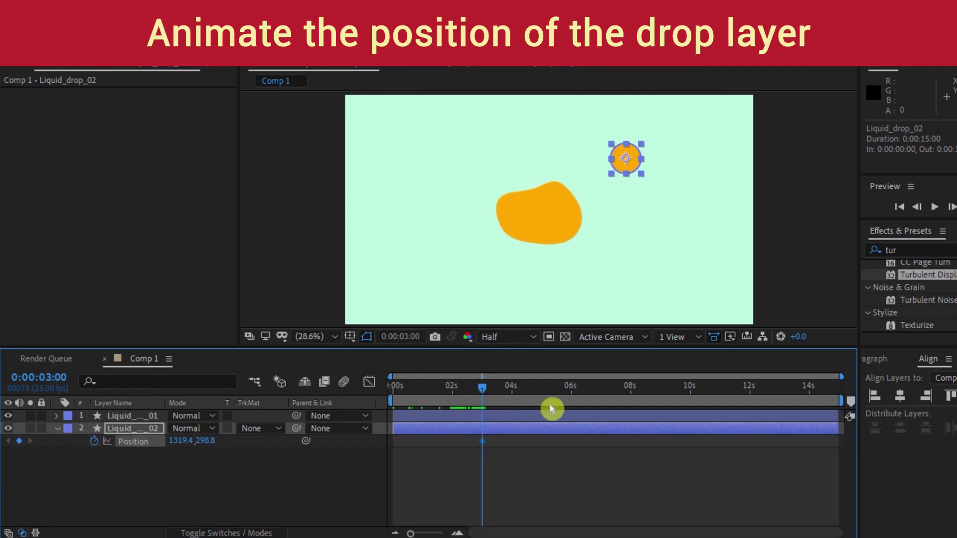
pyautogui.click(454, 399)
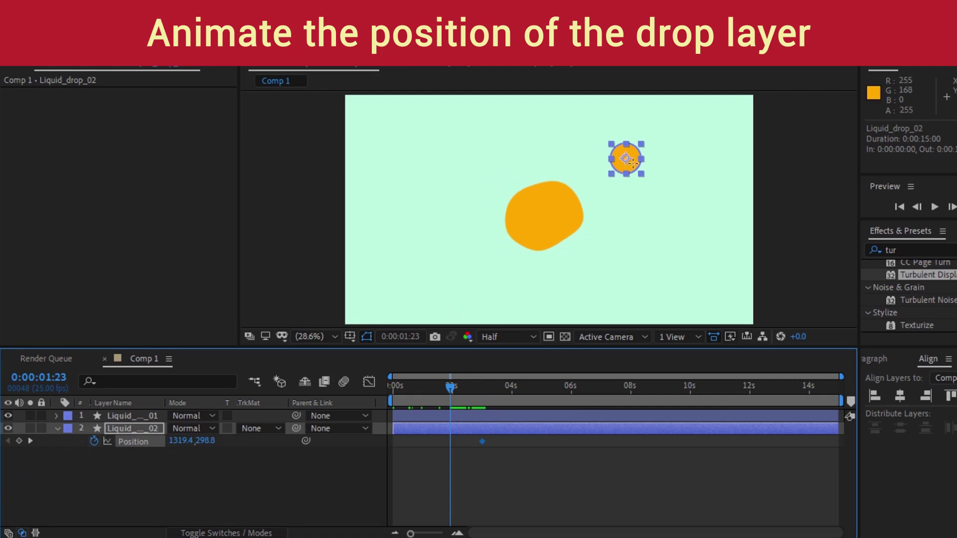
pyautogui.moveTo(629, 159); pyautogui.dragTo(536, 202)
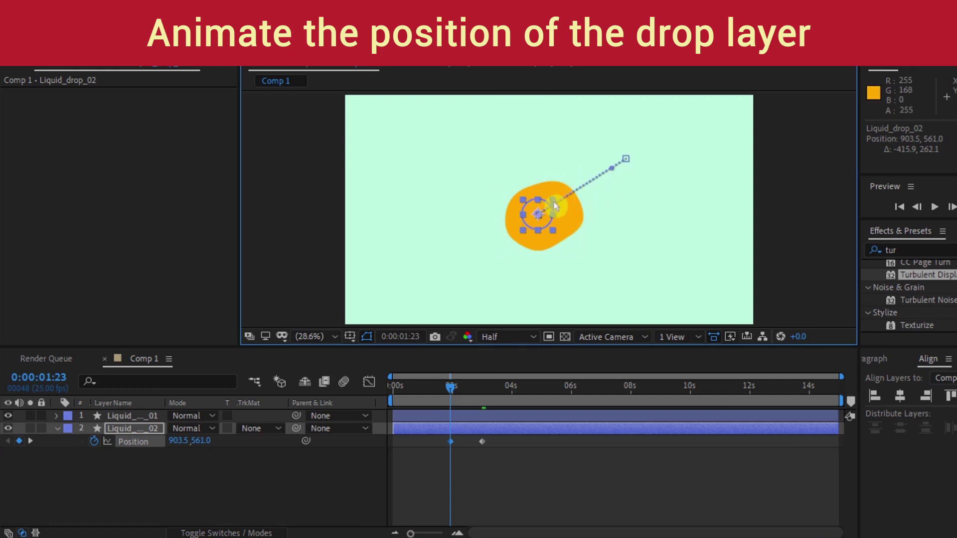
pyautogui.moveTo(575, 238); pyautogui.dragTo(595, 253)
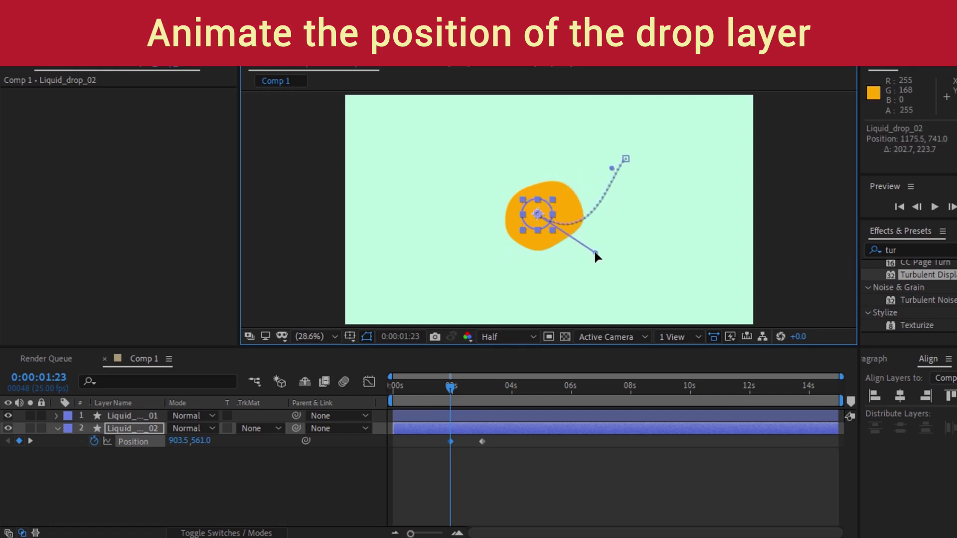
pyautogui.moveTo(613, 168); pyautogui.dragTo(596, 157)
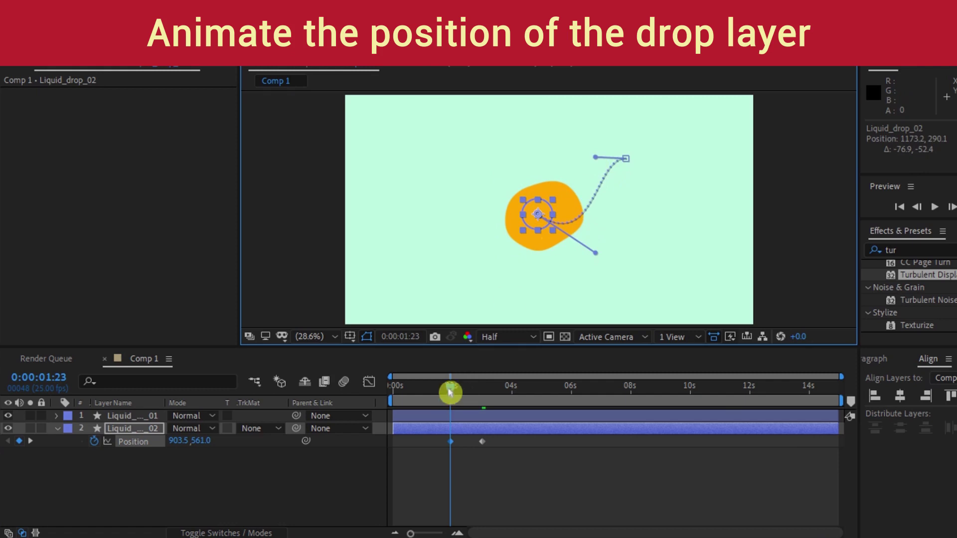
# Preview the small drop's curved movement from 1:16.
pyautogui.click(500, 468)
pyautogui.moveTo(452, 387); pyautogui.dragTo(442, 387)
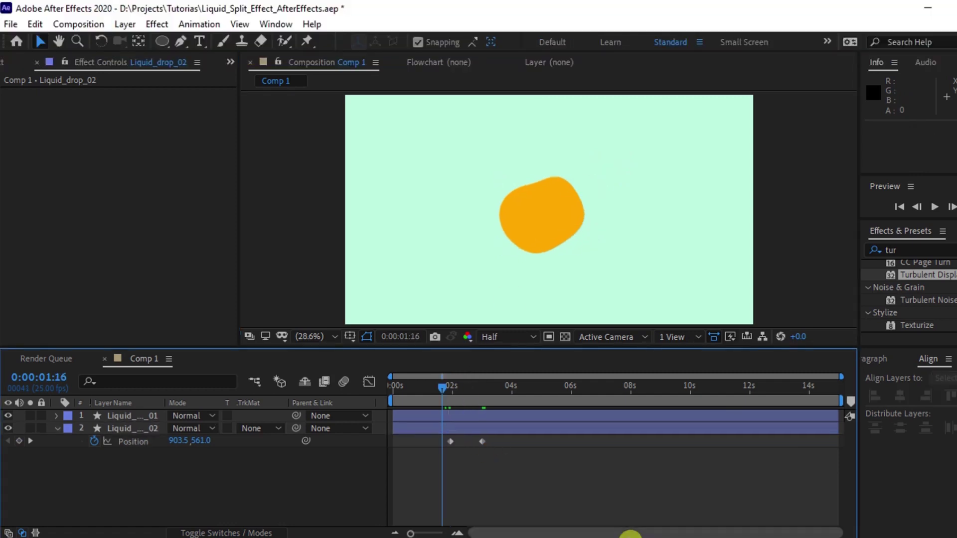
pyautogui.press('space')
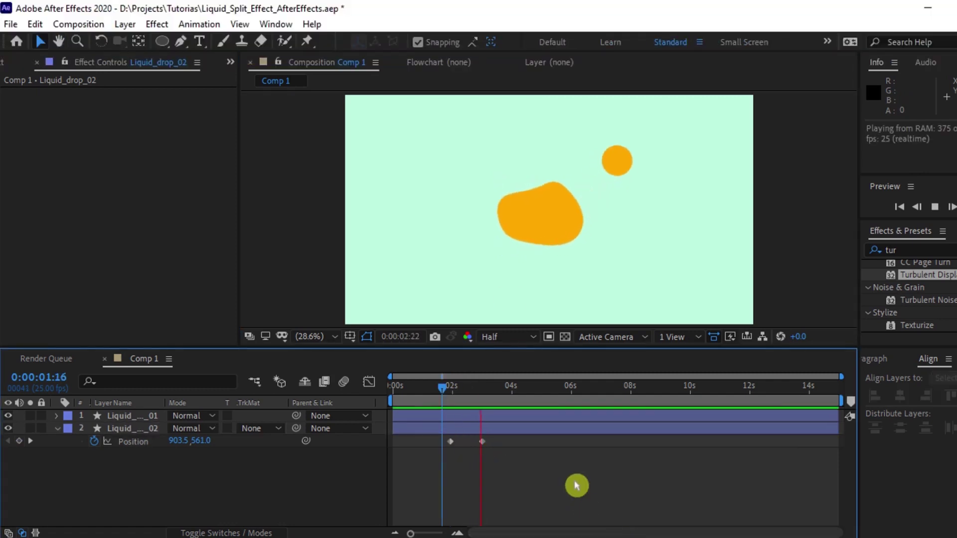
pyautogui.press('space')
# Ease both of Liquid_drop_02's Position keyframes and preview the eased movement from 1:15.
pyautogui.moveTo(532, 439); pyautogui.dragTo(425, 463)
pyautogui.press('=')
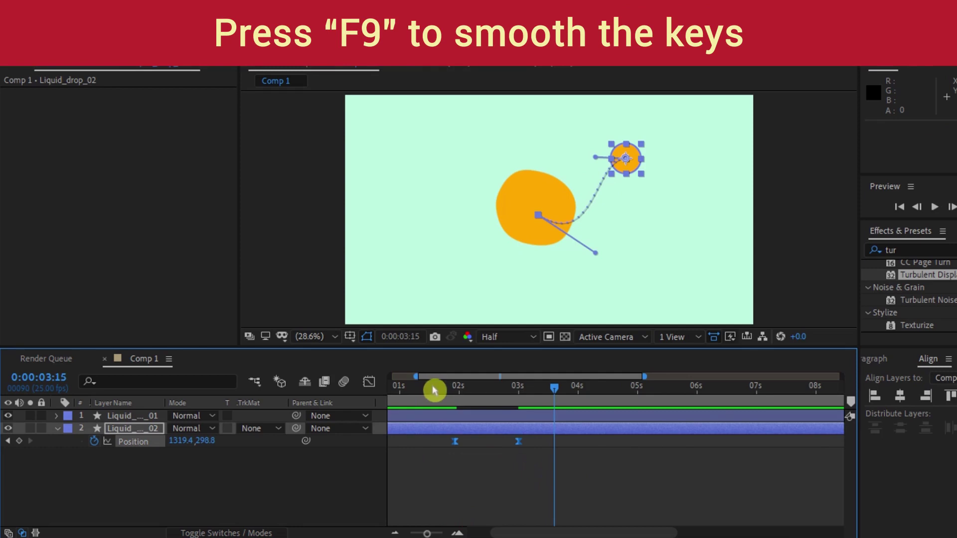
pyautogui.click(435, 389)
pyautogui.click(521, 486)
pyautogui.press('space')
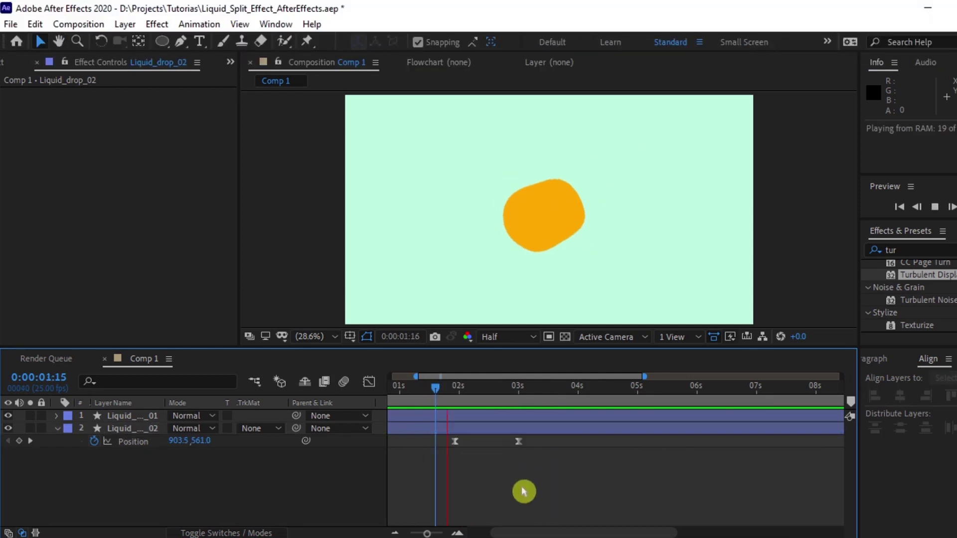
pyautogui.press('space')
pyautogui.click(527, 449)
# In the Graph Editor, stretch the first keyframe's influence to about 94.91% for a sharp speed peak.
pyautogui.moveTo(585, 444); pyautogui.dragTo(435, 468)
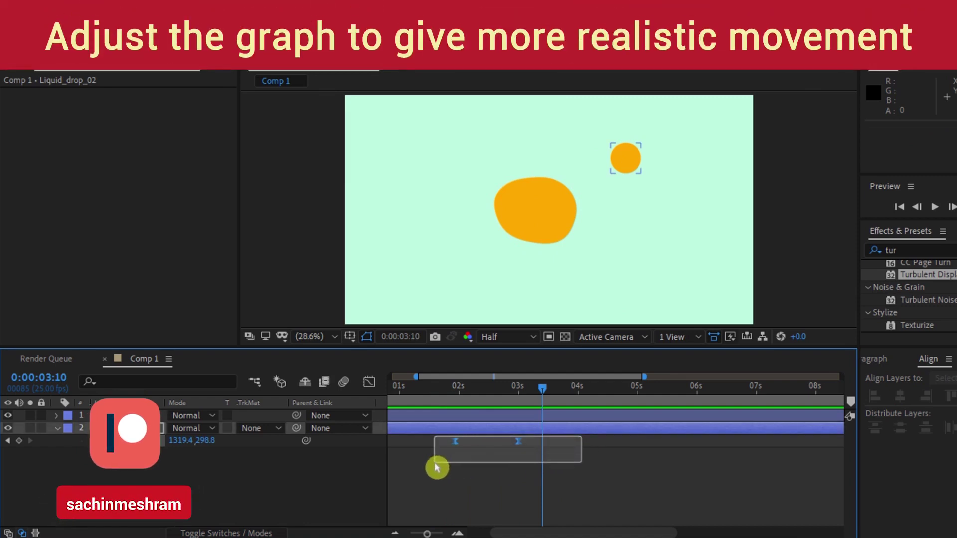
pyautogui.click(370, 384)
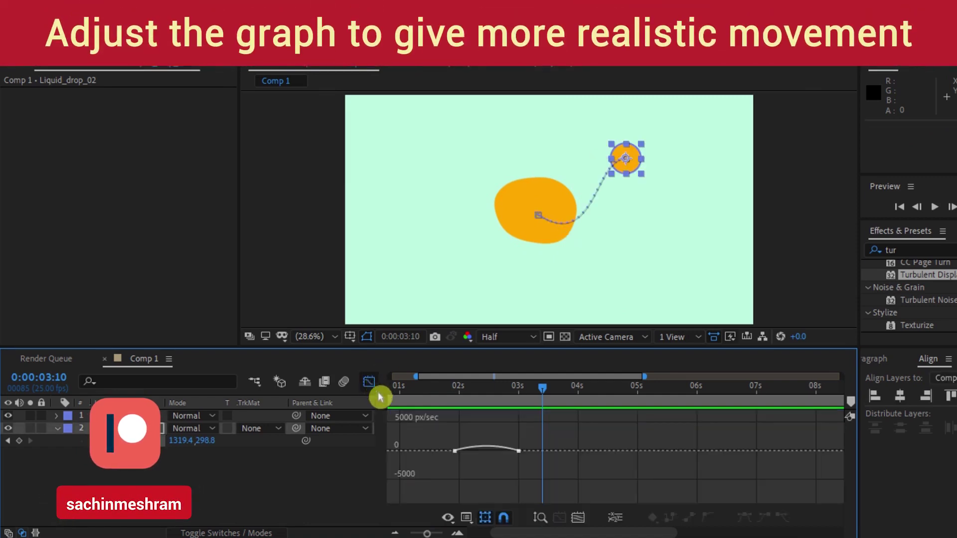
pyautogui.click(456, 451)
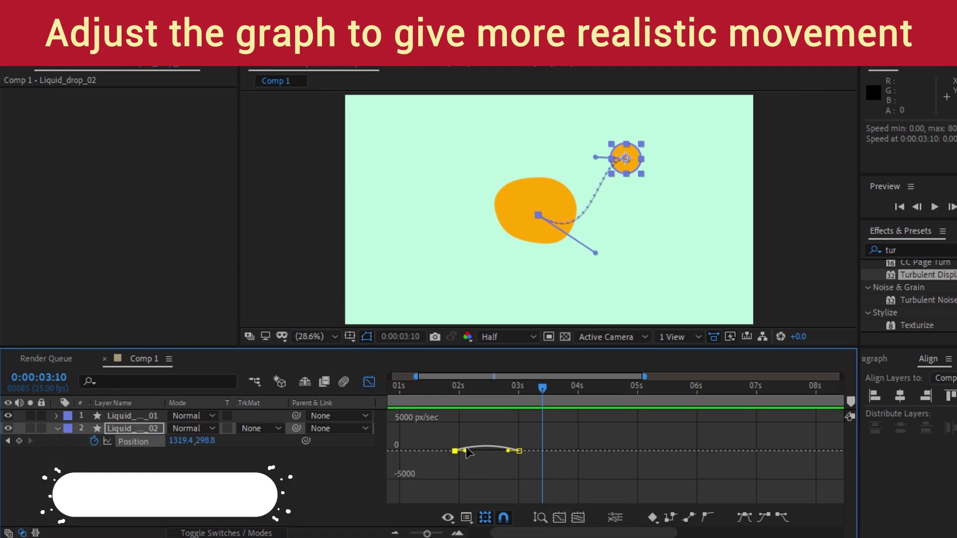
pyautogui.moveTo(466, 451); pyautogui.dragTo(489, 451)
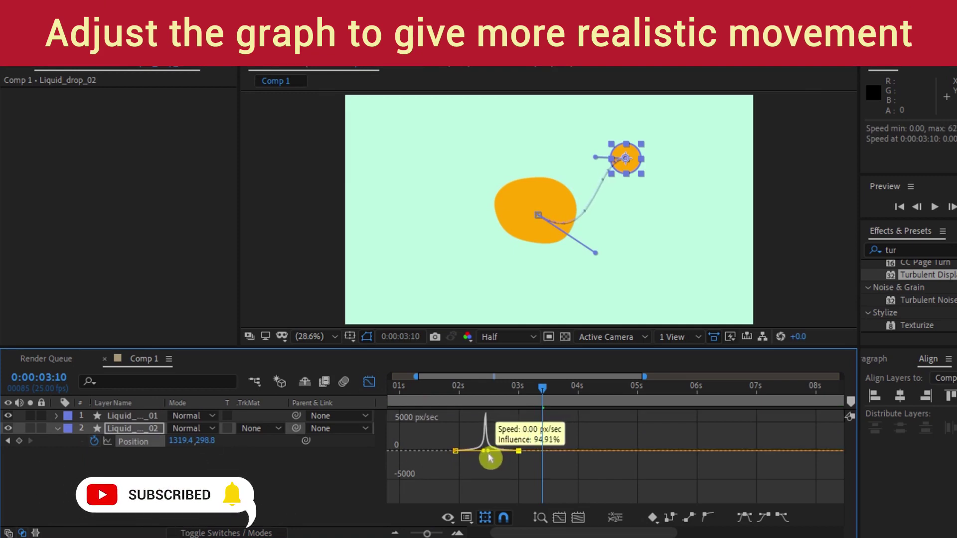
pyautogui.click(369, 383)
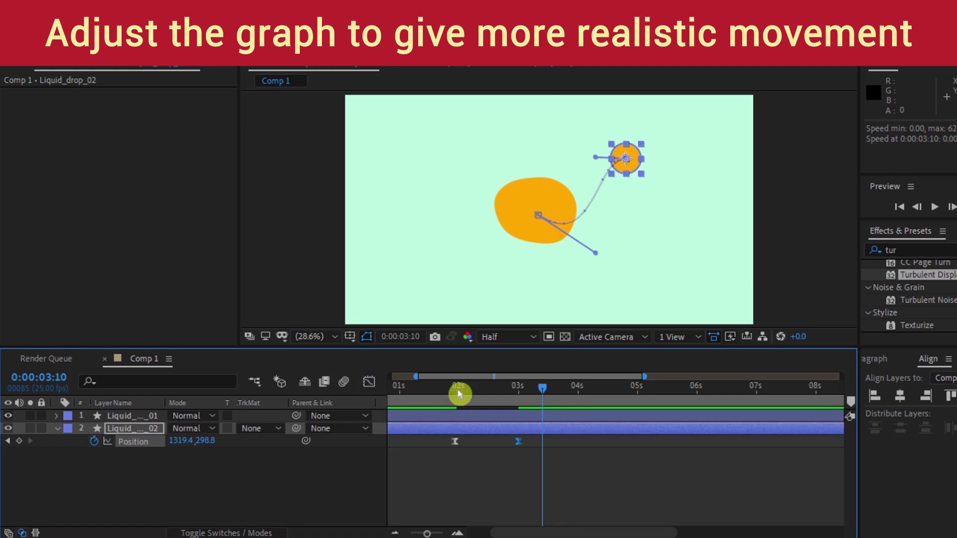
pyautogui.click(459, 394)
# Preview the reshaped motion and stop near 0:00:02:11, where the drop touches the blob.
pyautogui.press('space')
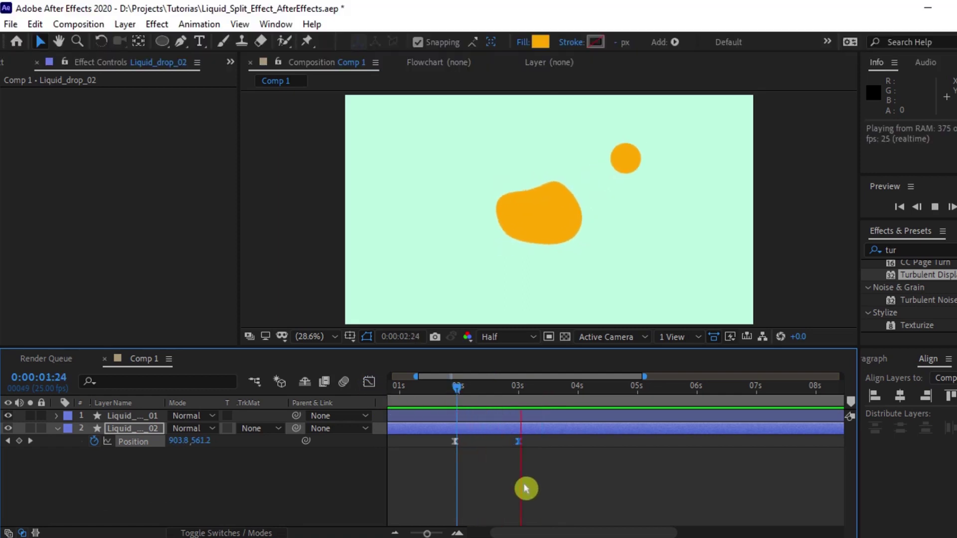
pyautogui.press('space')
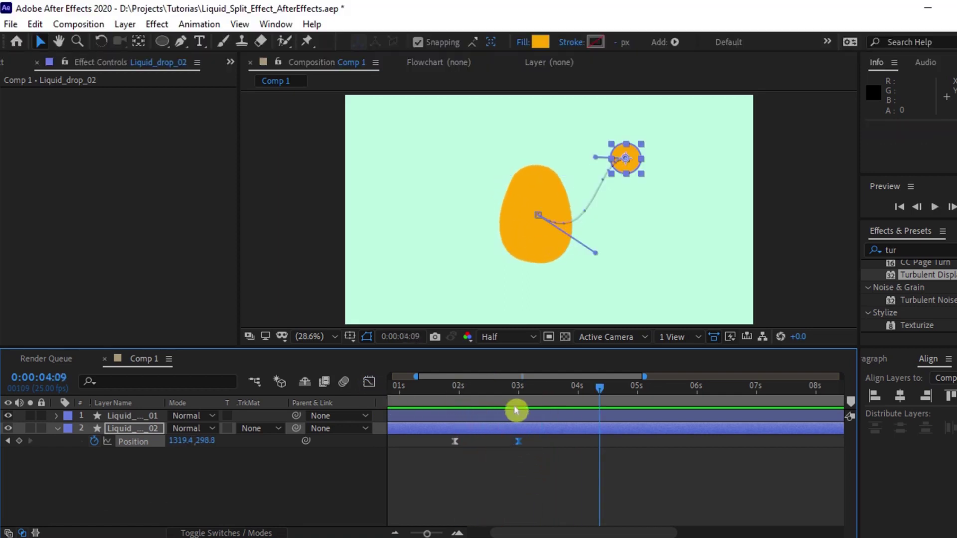
pyautogui.moveTo(461, 395)
pyautogui.mouseDown()
pyautogui.moveTo(527, 407)
pyautogui.moveTo(479, 392)
pyautogui.mouseUp()
pyautogui.click(501, 487)
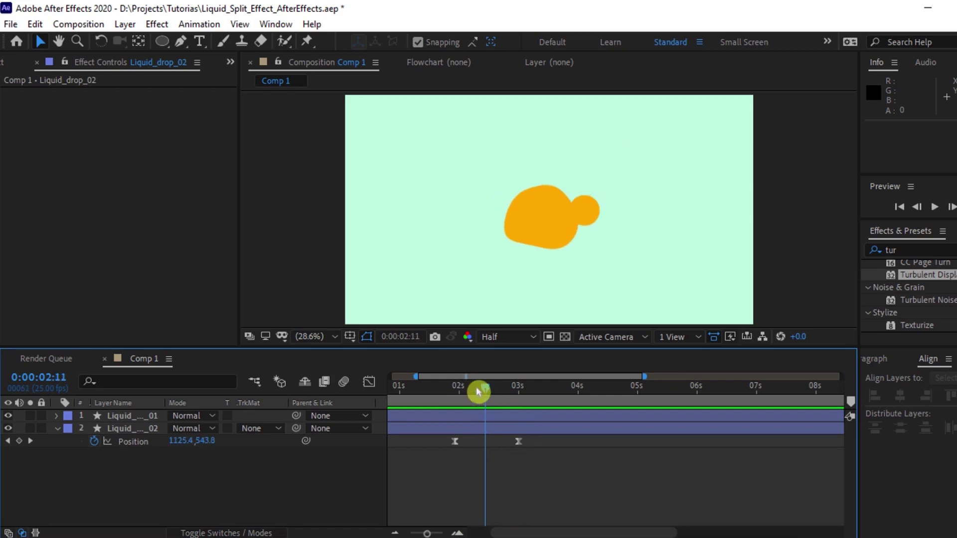
# Twirl open Liquid_drop_02's Fill 1 and set a Color keyframe at 0:00:02:11 holding the orange fill.
pyautogui.click(83, 427)
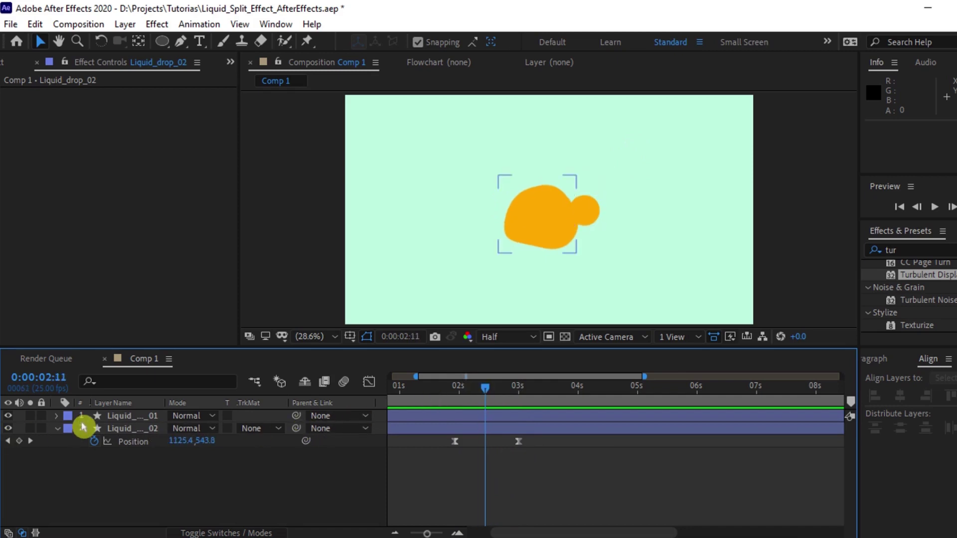
pyautogui.click(56, 429)
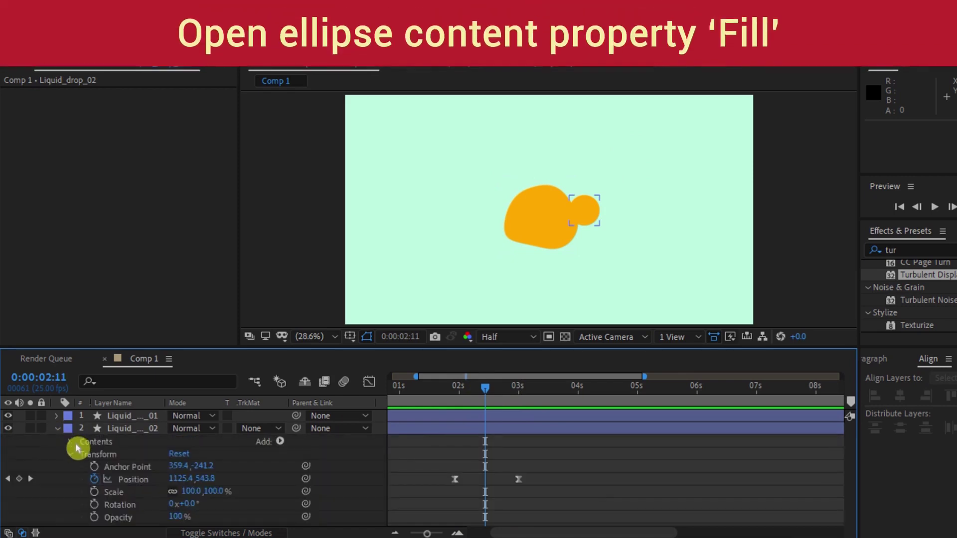
pyautogui.click(70, 442)
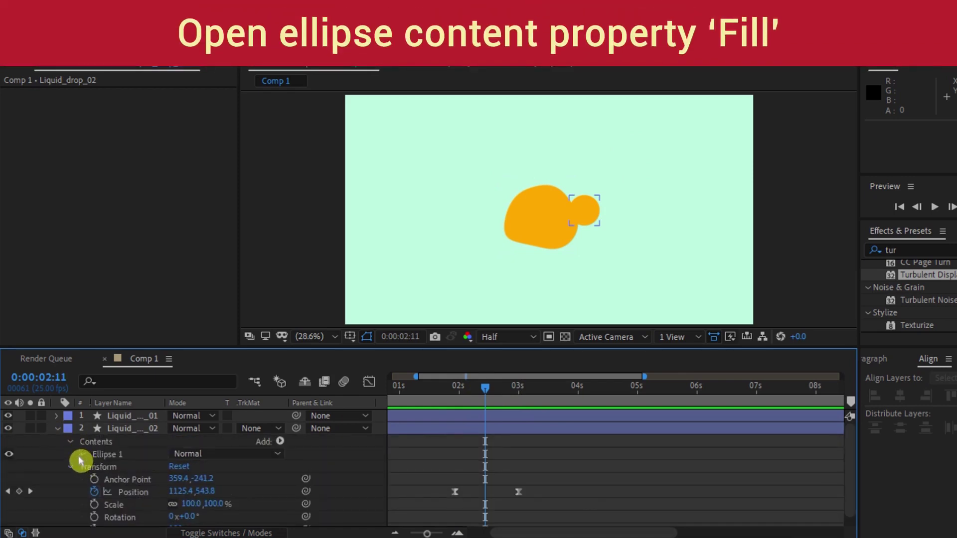
pyautogui.click(82, 455)
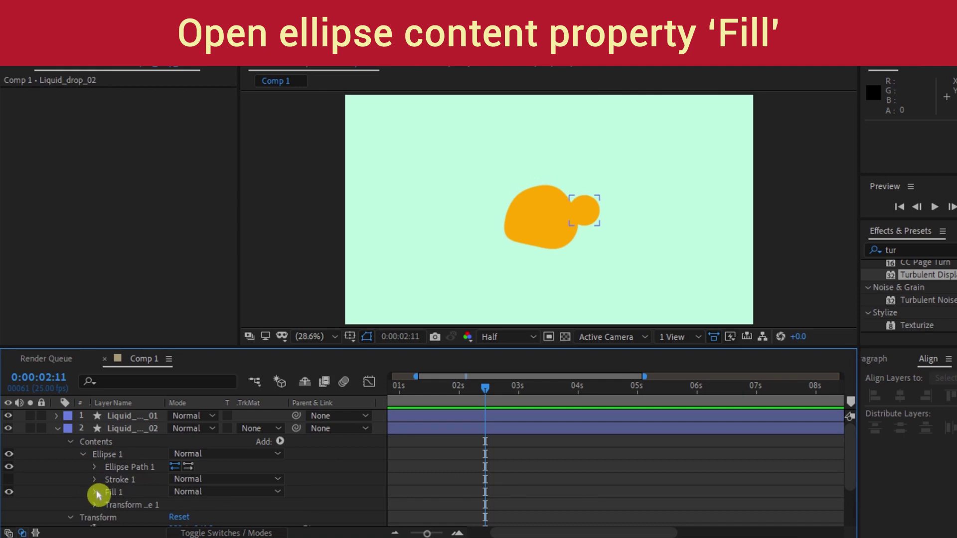
pyautogui.click(96, 493)
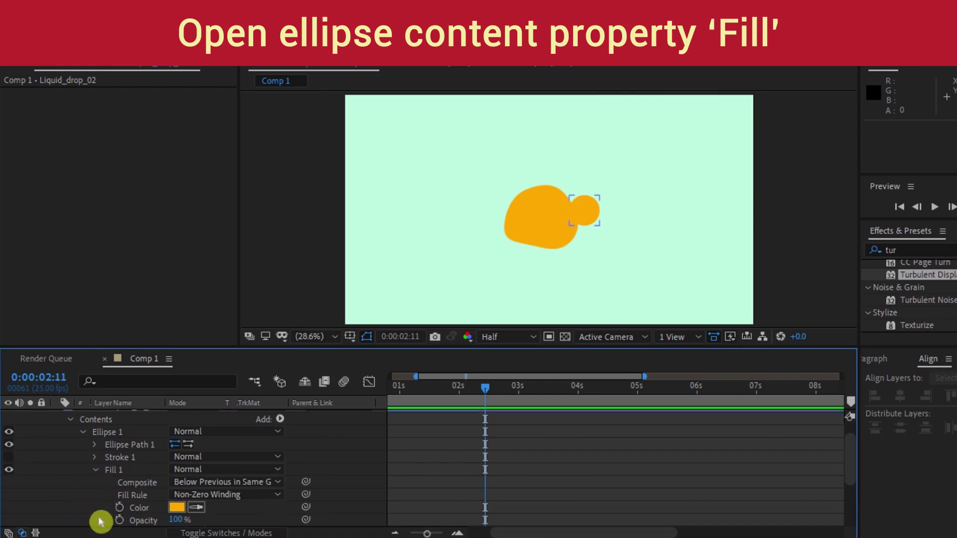
pyautogui.click(120, 507)
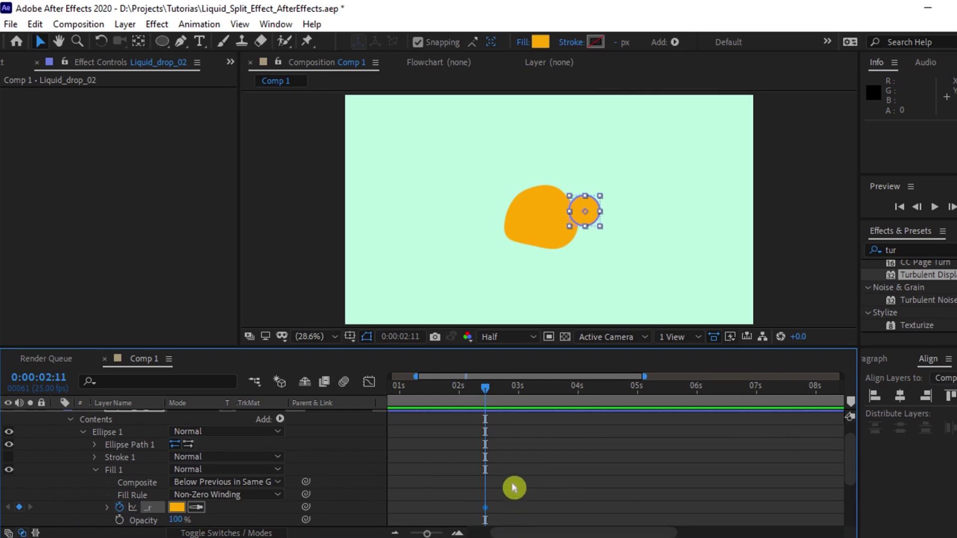
# Keyframe the orange fill at 0:00:02:08 and set the fill to red FF001E at 0:00:02:11.
pyautogui.click(483, 407)
pyautogui.moveTo(482, 407); pyautogui.dragTo(479, 407)
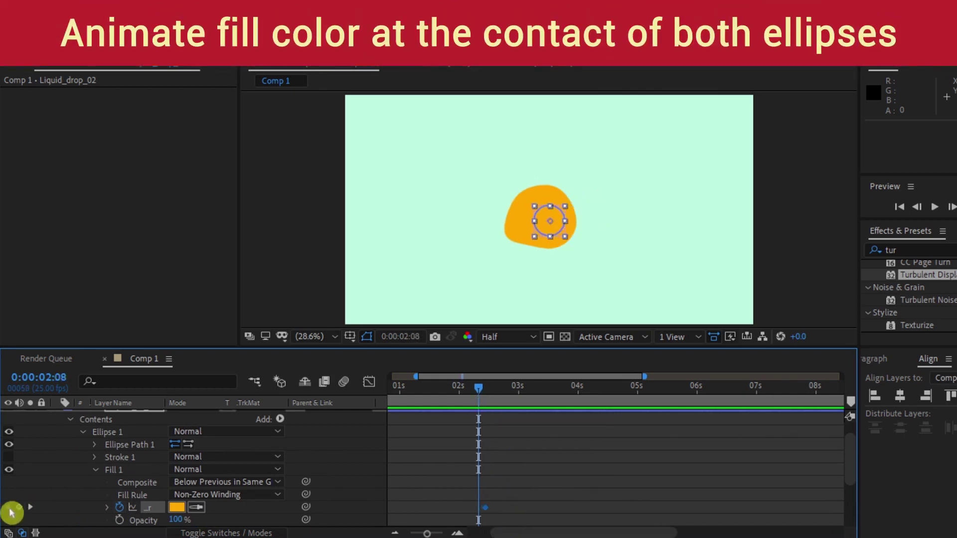
pyautogui.click(35, 509)
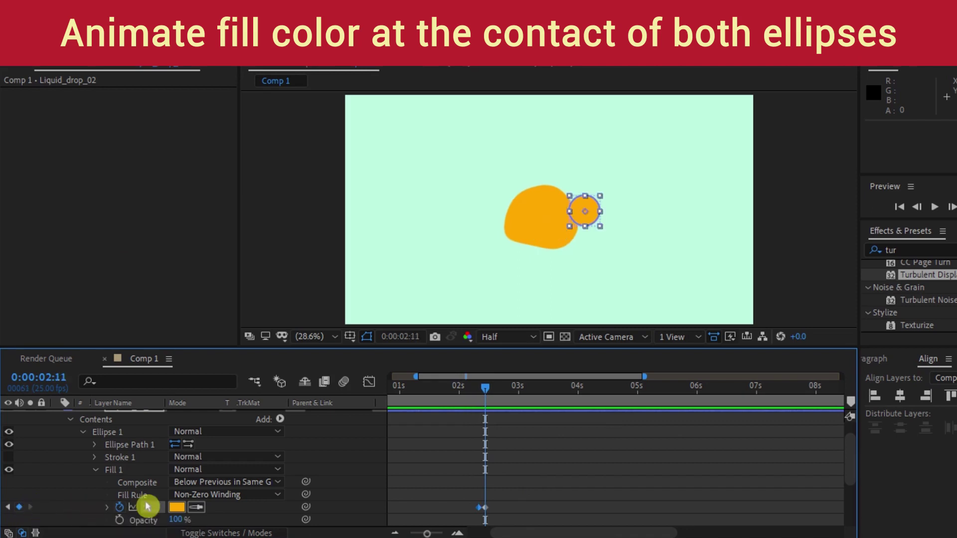
pyautogui.click(177, 507)
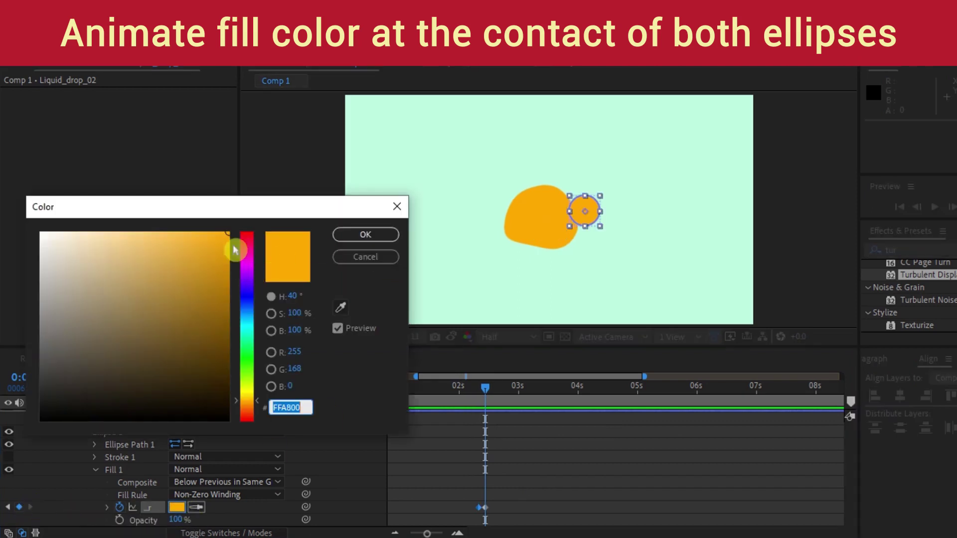
pyautogui.moveTo(248, 247)
pyautogui.mouseDown()
pyautogui.moveTo(252, 238)
pyautogui.moveTo(252, 252)
pyautogui.mouseUp()
pyautogui.click(380, 235)
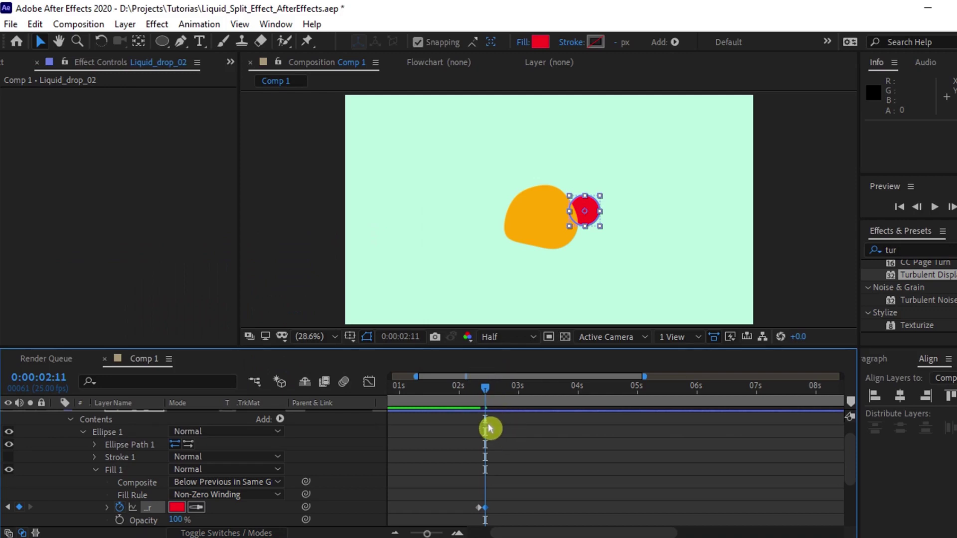
# Preview frames 2:07 to 2:09 to check the orange-to-red colour change.
pyautogui.scroll(3, 487, 428)
pyautogui.click(451, 388)
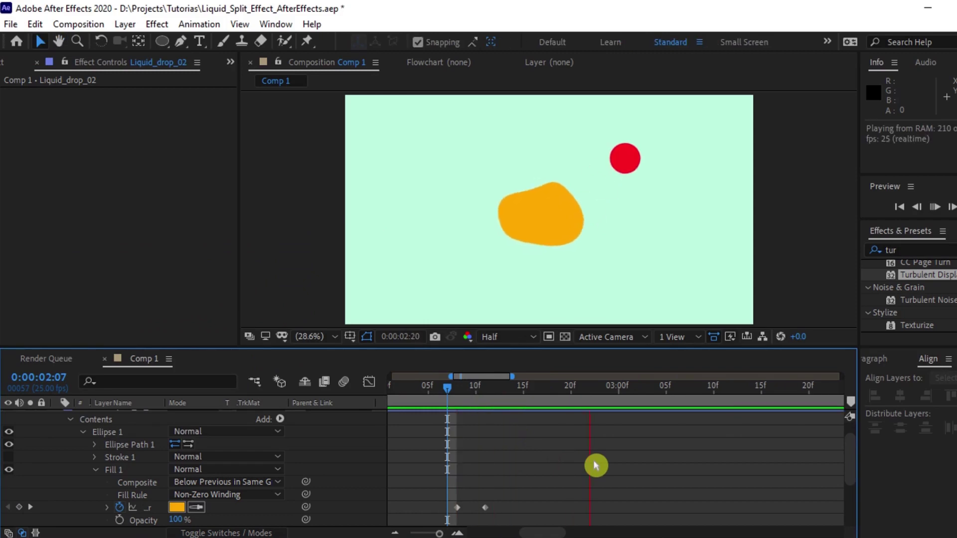
pyautogui.click(470, 397)
pyautogui.moveTo(465, 397)
pyautogui.mouseDown()
pyautogui.moveTo(479, 397)
pyautogui.moveTo(457, 397)
pyautogui.mouseUp()
pyautogui.scroll(2, 58, 454)
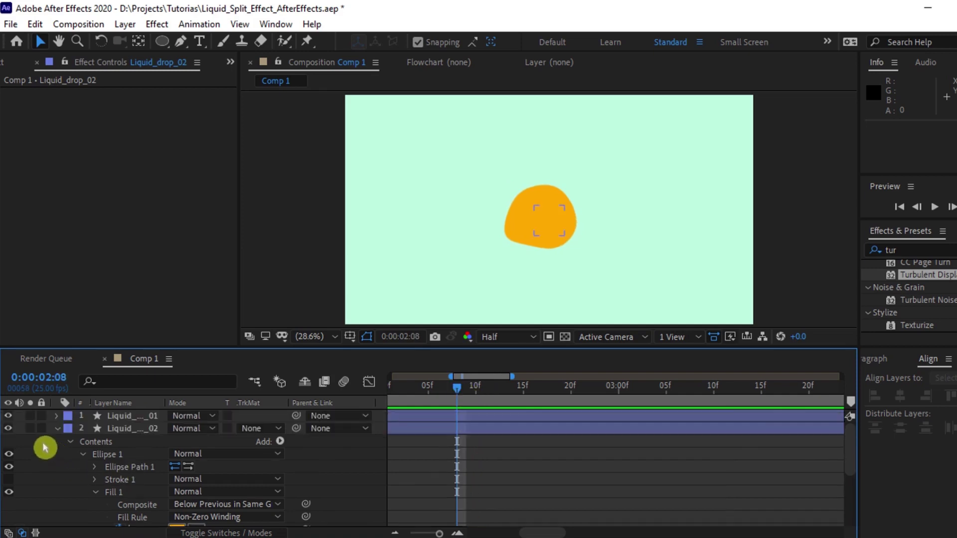
# Collapse Liquid_drop_02 and reveal Liquid_drop_01's Contents > Ellipse 1 > Fill 1 colour settings.
pyautogui.click(56, 429)
pyautogui.click(56, 416)
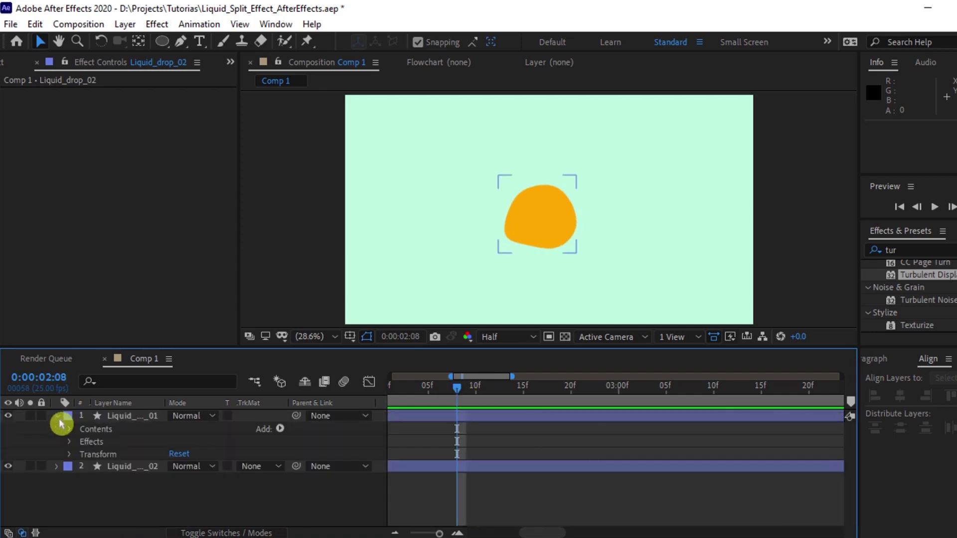
pyautogui.click(69, 429)
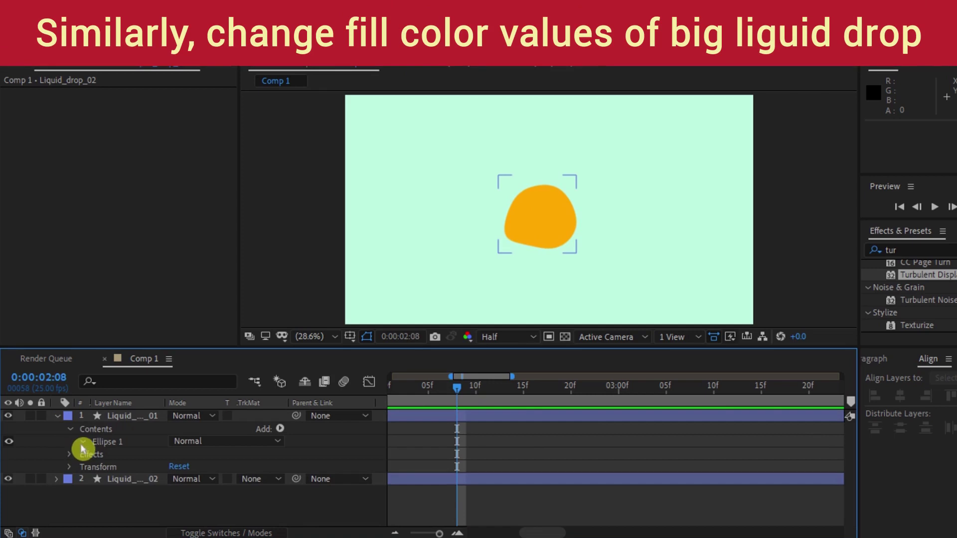
pyautogui.click(82, 442)
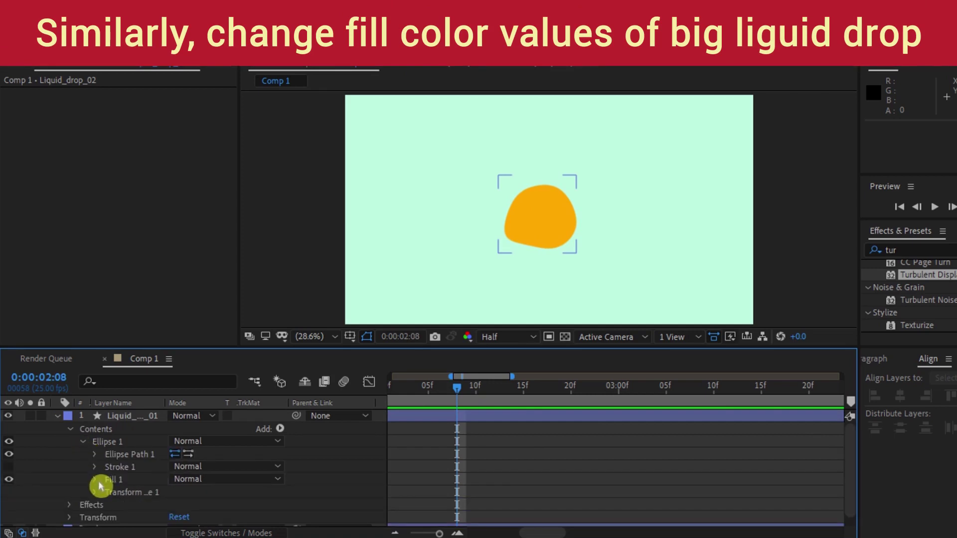
pyautogui.click(96, 479)
pyautogui.scroll(-3, 514, 456)
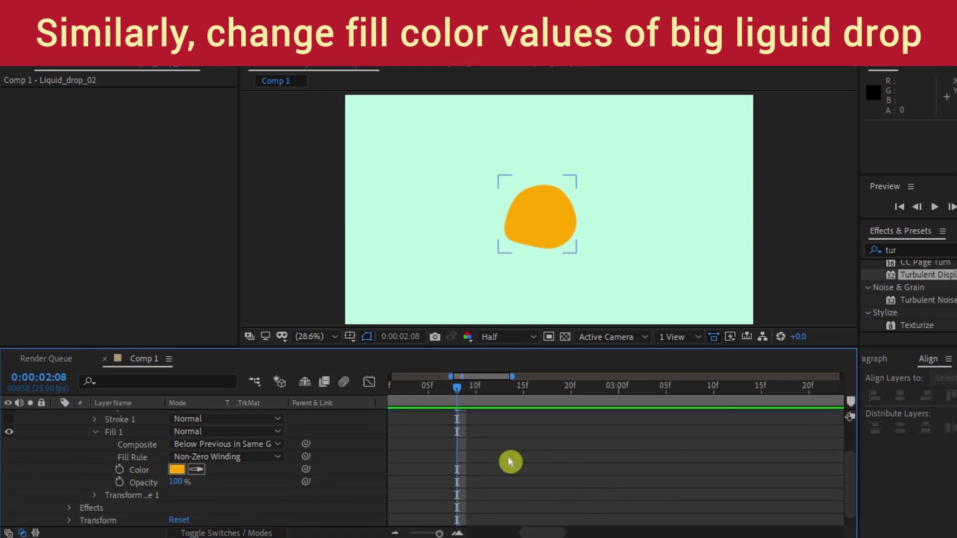
# At 0:00:02:11, where the drops touch, sample the big drop's own orange with the Color eyedropper.
pyautogui.click(467, 394)
pyautogui.moveTo(467, 393); pyautogui.dragTo(490, 398)
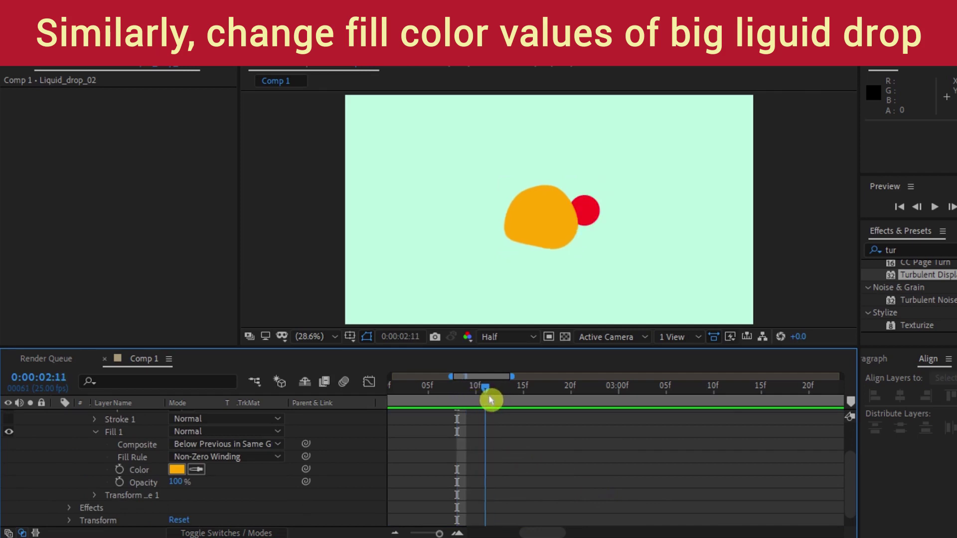
pyautogui.click(176, 438)
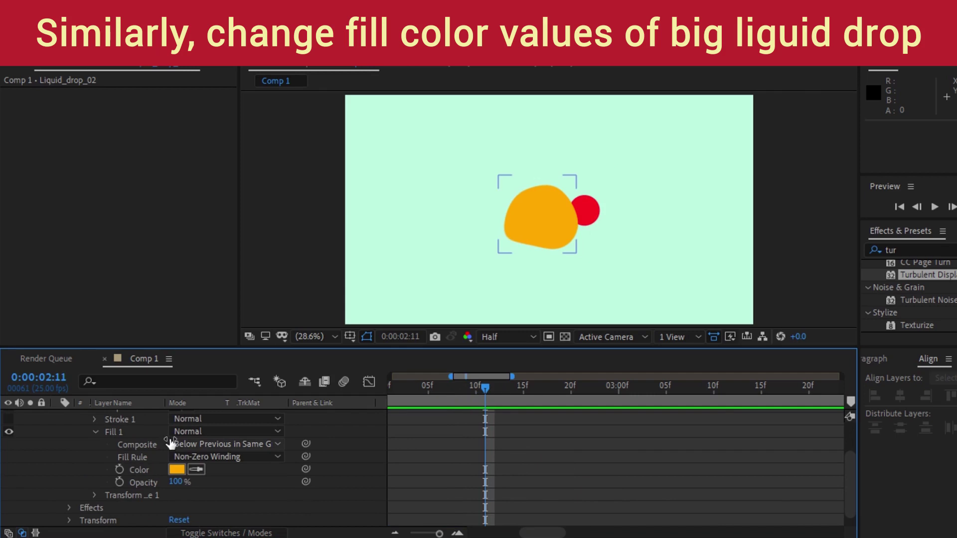
pyautogui.press('pagedown')
pyautogui.click(166, 474)
pyautogui.press('pageup')
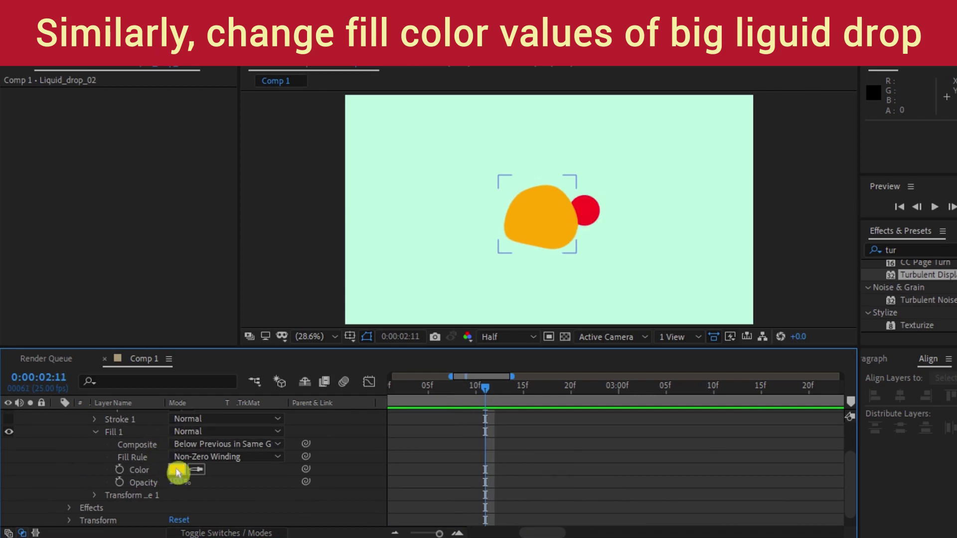
pyautogui.click(196, 469)
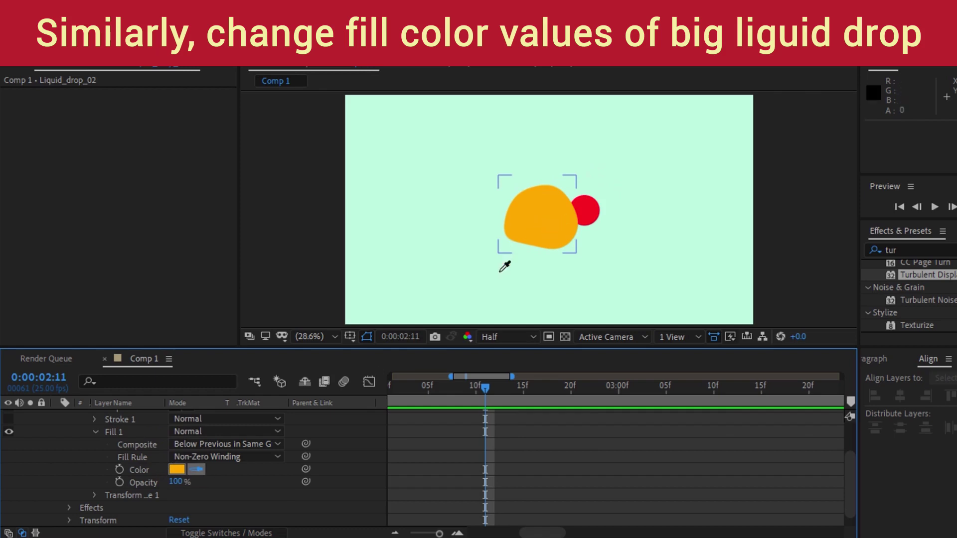
pyautogui.click(116, 479)
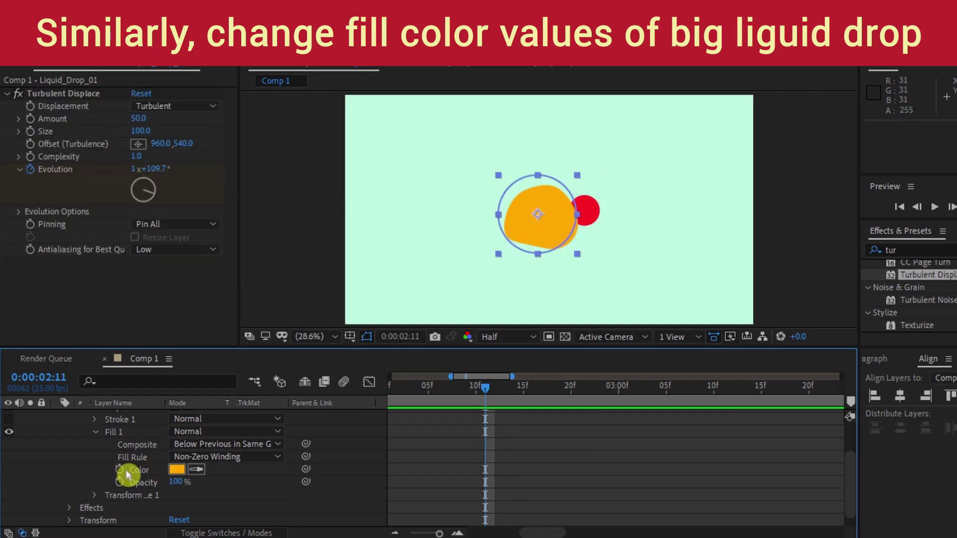
# Keyframe the big drop's fill orange at 2:07 and eyedrop the small drop's red at 2:11.
pyautogui.click(132, 473)
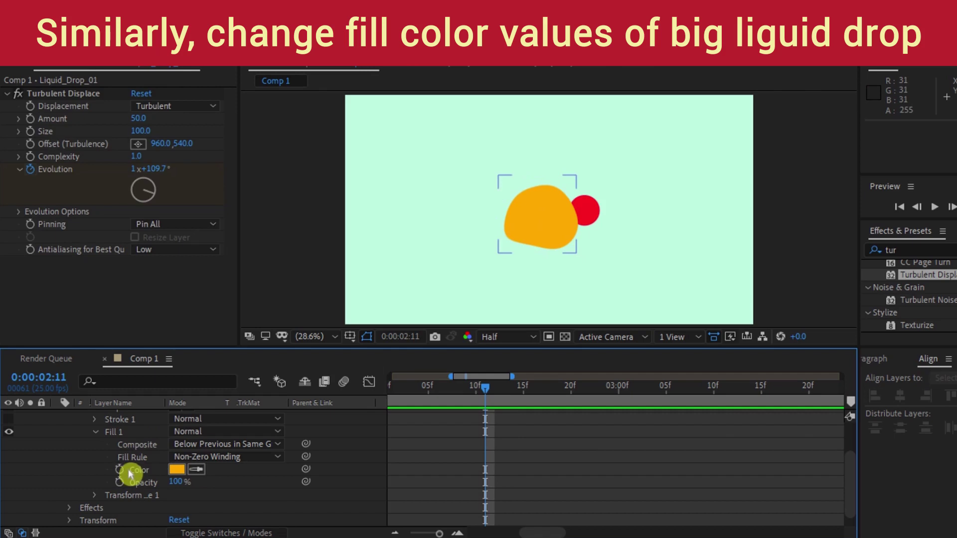
pyautogui.click(120, 469)
pyautogui.click(196, 469)
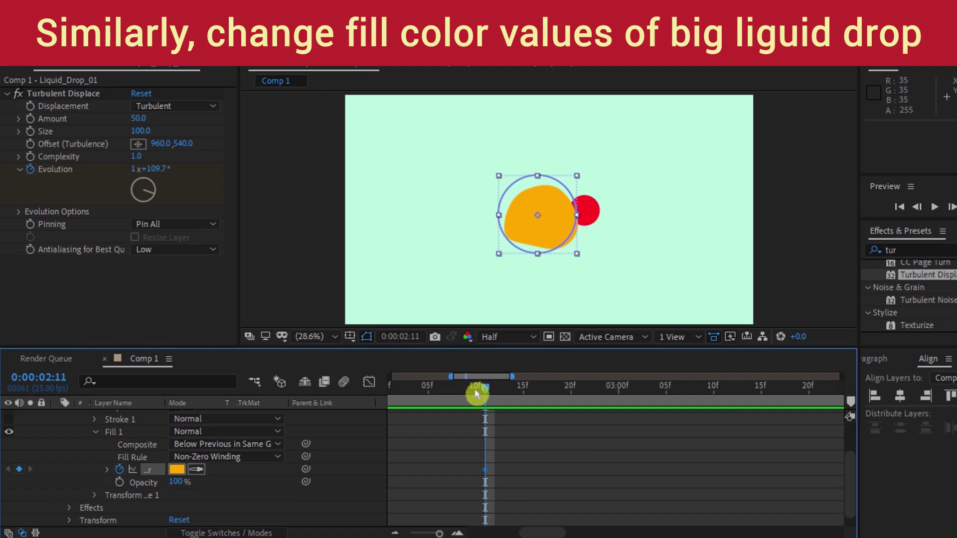
pyautogui.moveTo(485, 393); pyautogui.dragTo(451, 396)
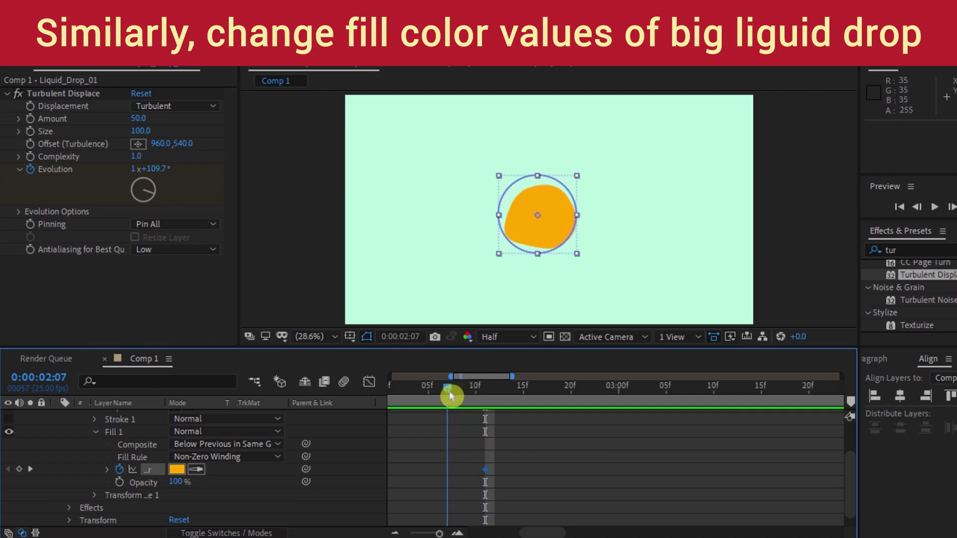
pyautogui.click(31, 470)
pyautogui.click(196, 469)
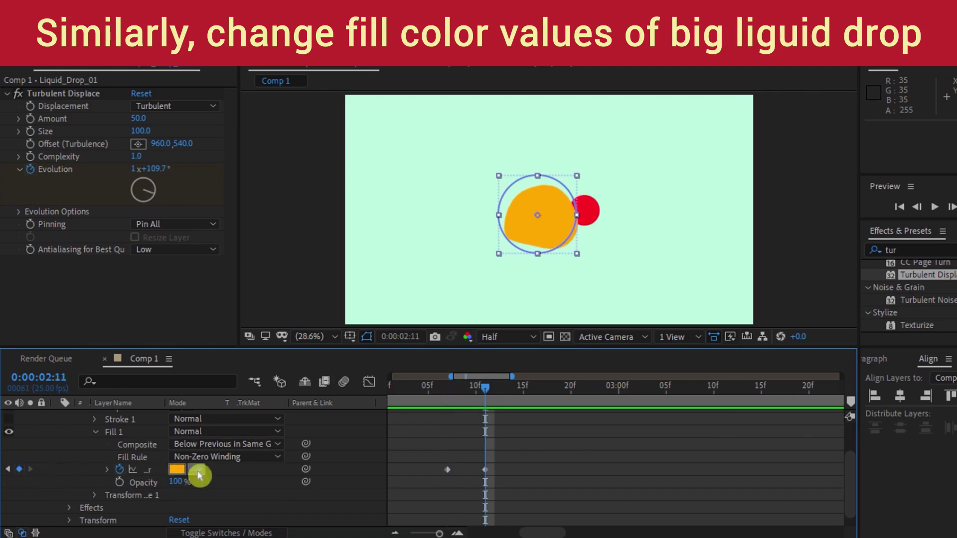
pyautogui.click(594, 221)
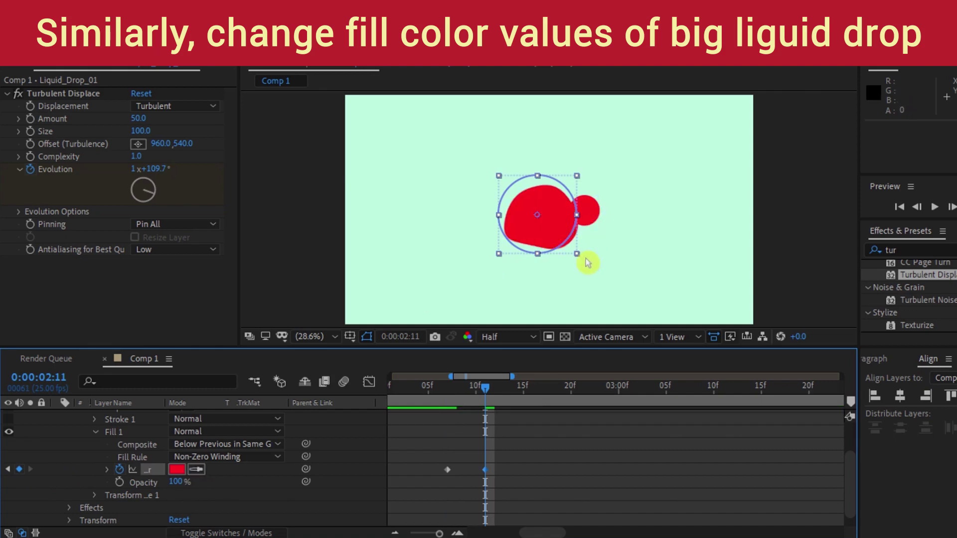
pyautogui.click(520, 443)
# Collapse the big drop layer and preview from 2:06 to check the merge.
pyautogui.scroll(3, 85, 456)
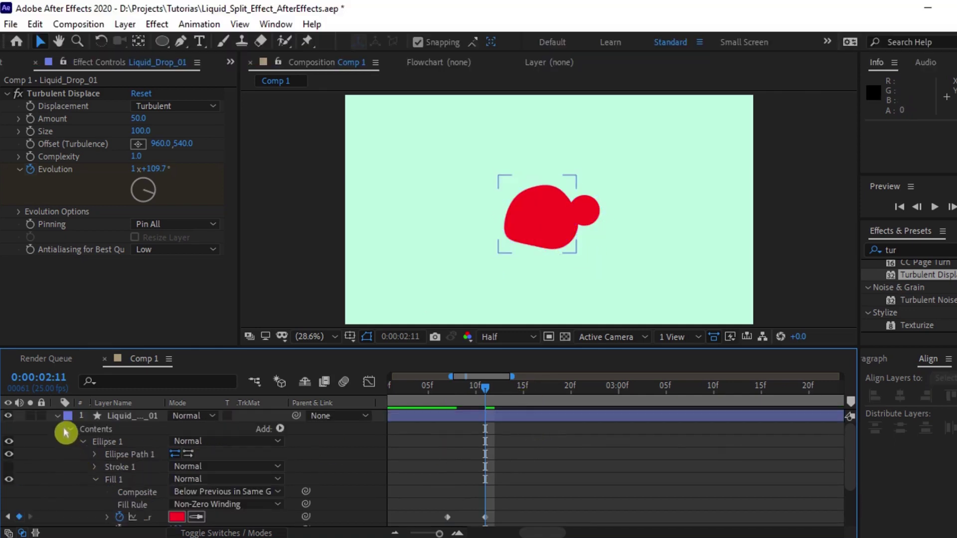
pyautogui.click(59, 420)
pyautogui.moveTo(423, 391); pyautogui.dragTo(439, 392)
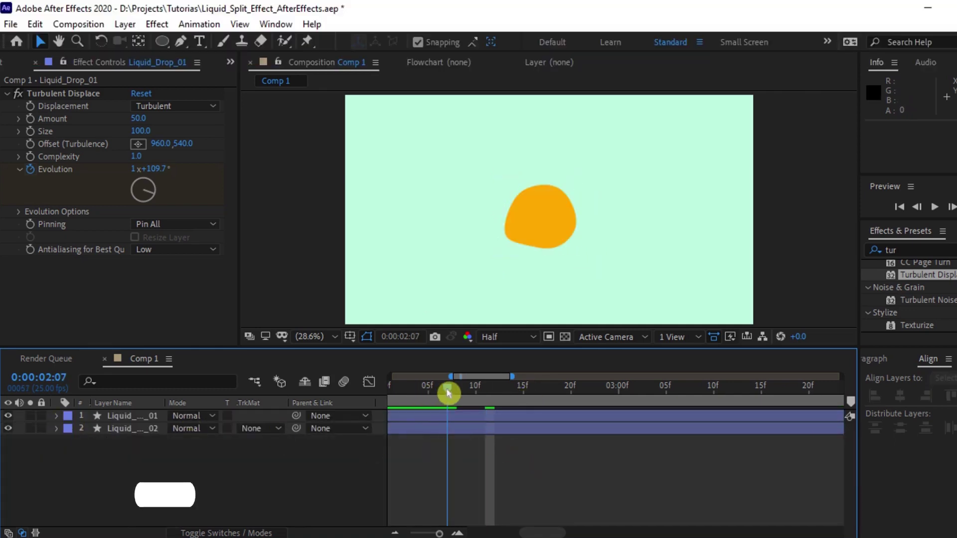
pyautogui.press('space')
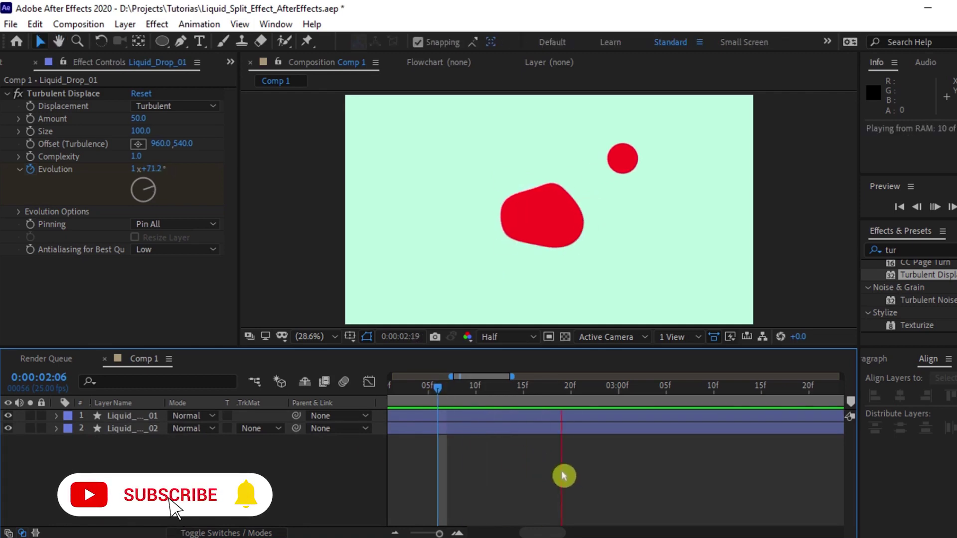
pyautogui.click(420, 392)
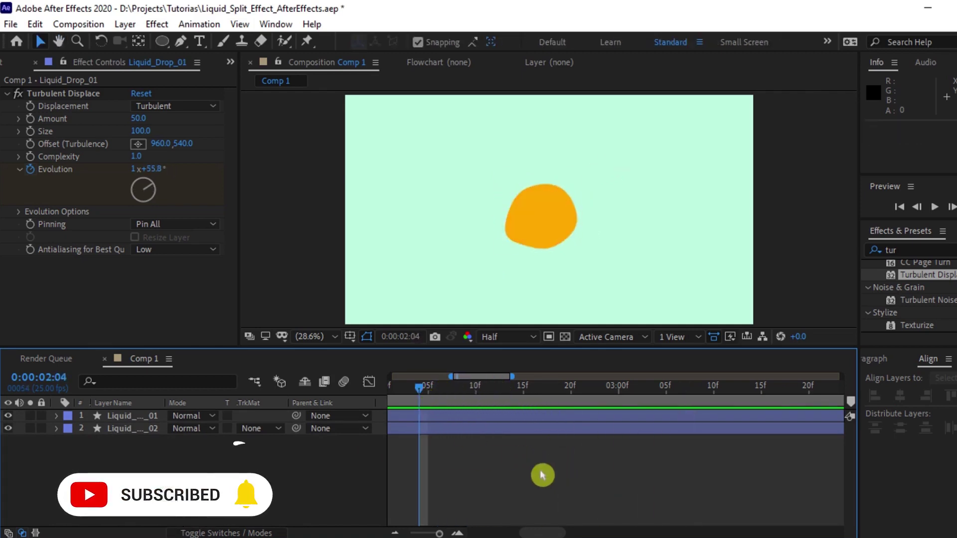
pyautogui.press('space')
pyautogui.moveTo(493, 393); pyautogui.dragTo(476, 394)
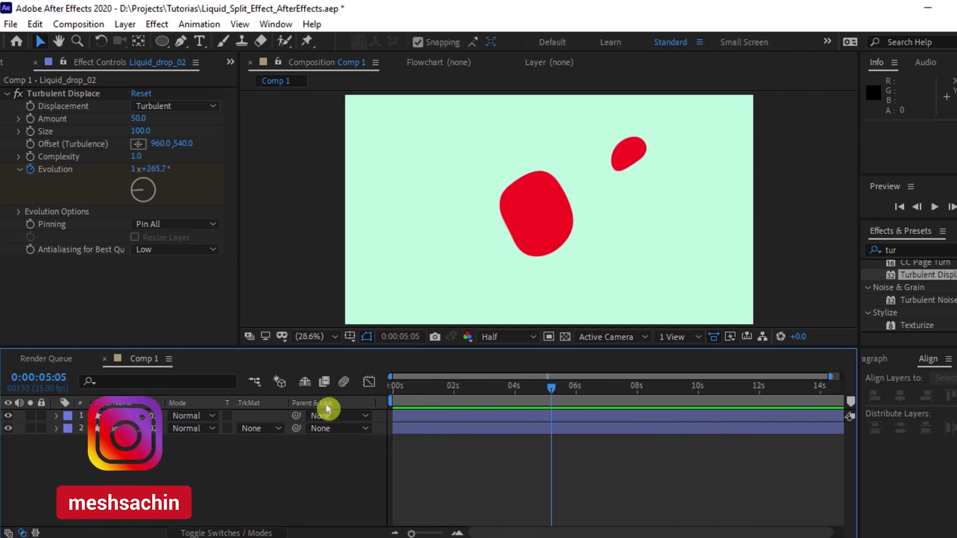
# Duplicate Liquid_drop_02 with Ctrl+D and place the copy below it, showing its keyframes.
pyautogui.click(138, 432)
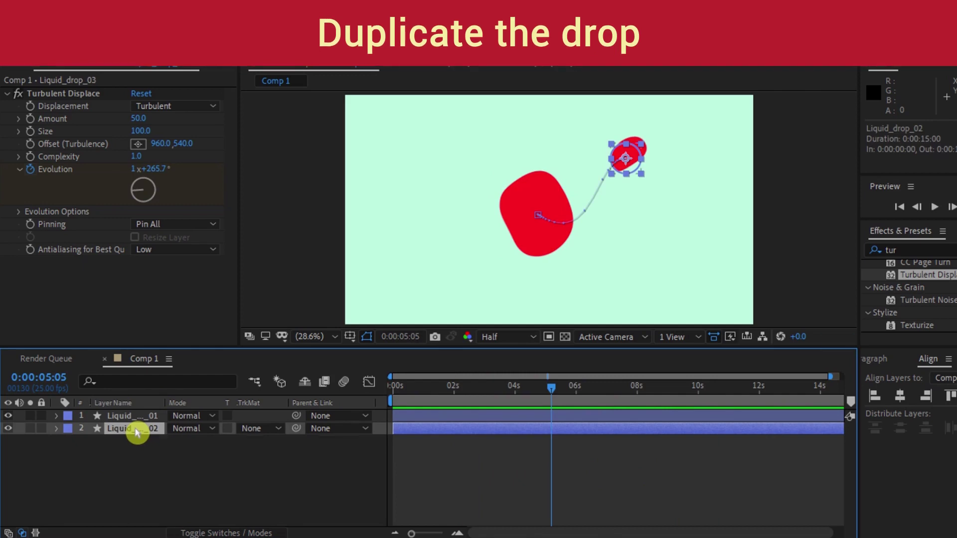
pyautogui.hotkey('ctrl', 'd')
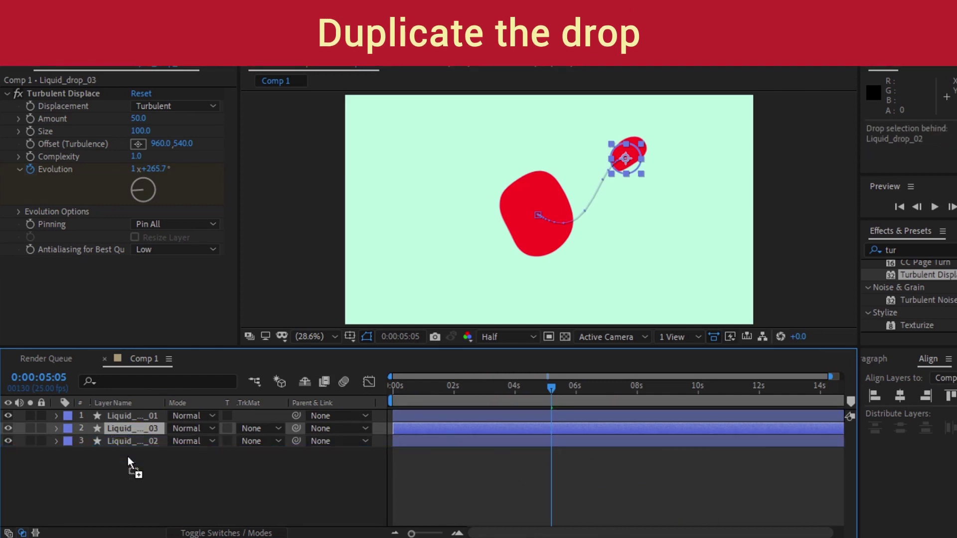
pyautogui.moveTo(128, 434); pyautogui.dragTo(127, 456)
pyautogui.press('u')
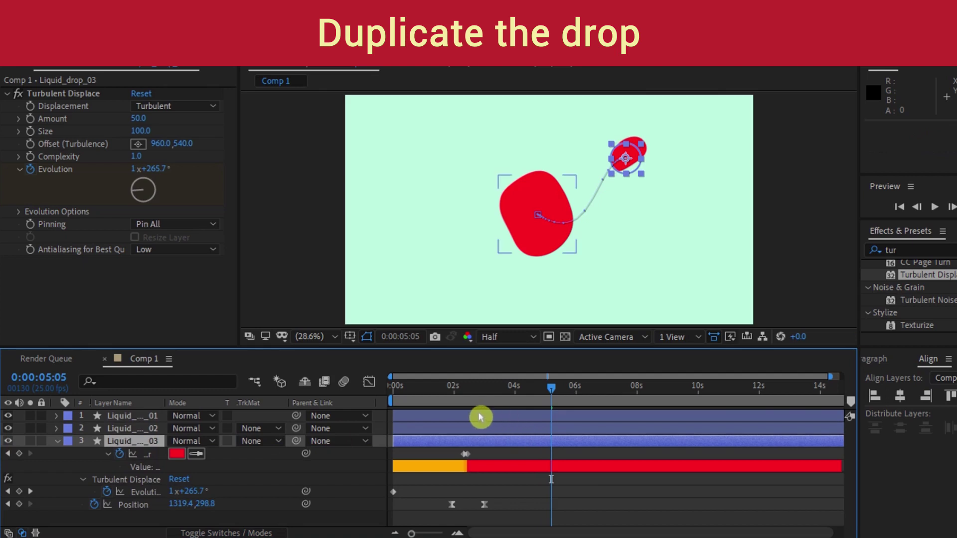
# Move the copy's starting Position keyframe to the lower left and start the layer around three seconds.
pyautogui.click(491, 387)
pyautogui.click(14, 503)
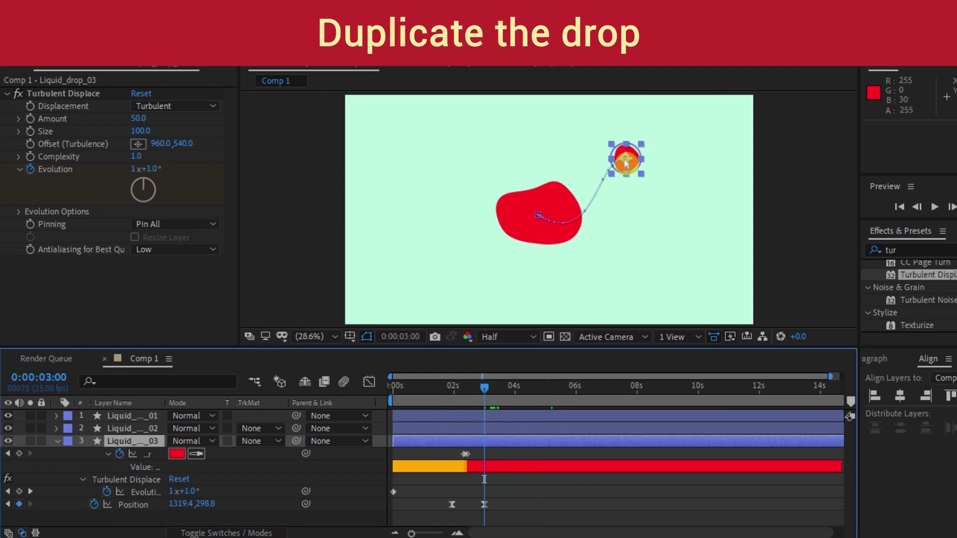
pyautogui.moveTo(626, 163); pyautogui.dragTo(455, 271)
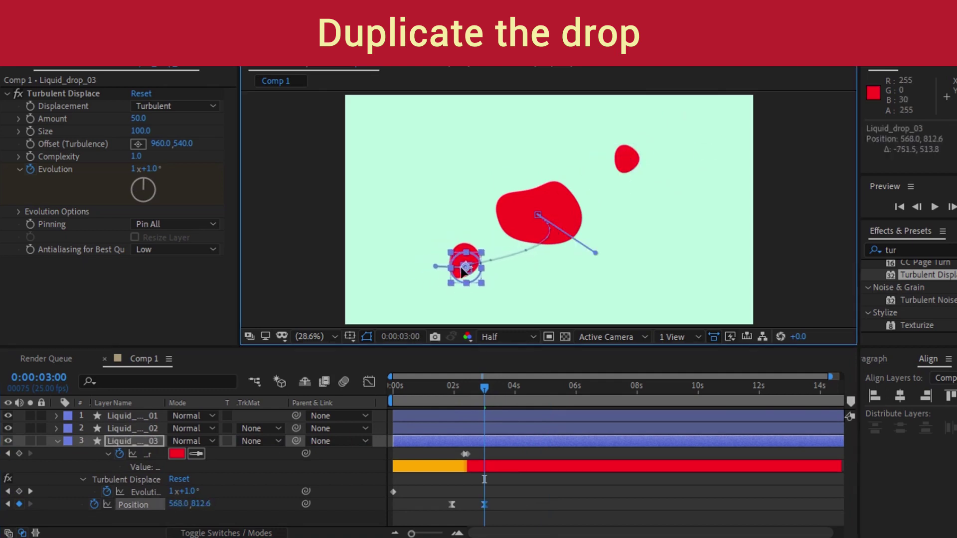
pyautogui.moveTo(455, 272); pyautogui.dragTo(466, 269)
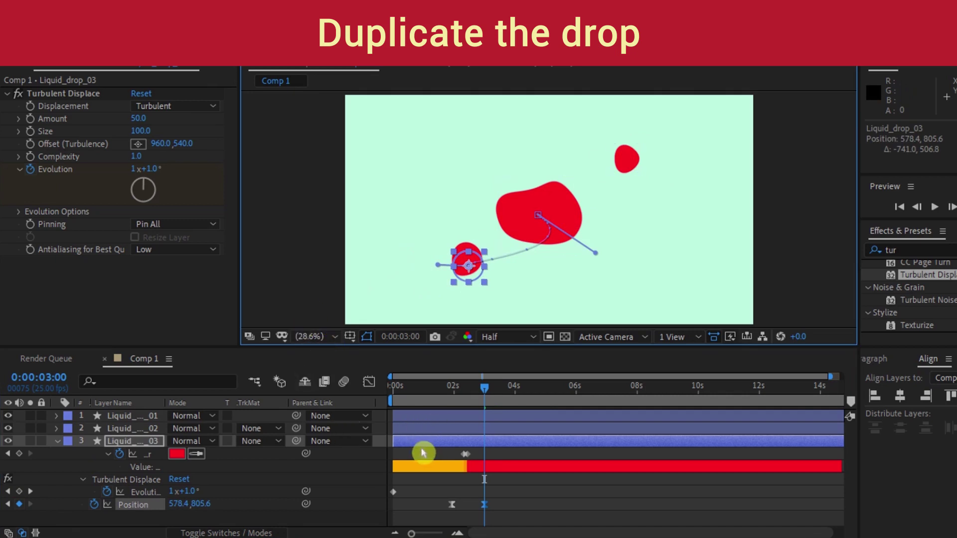
pyautogui.moveTo(422, 445); pyautogui.dragTo(523, 445)
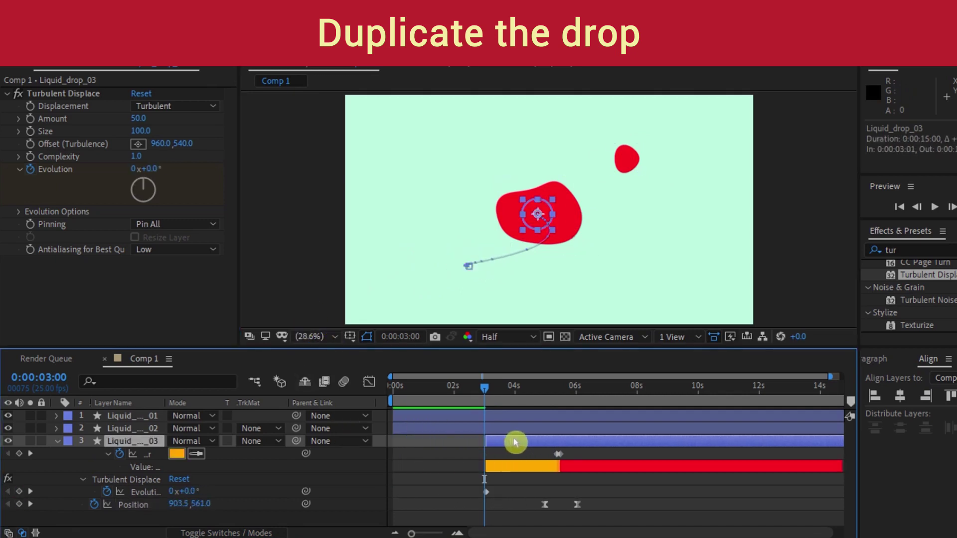
# Slide Liquid_drop_03's layer bar to start at 0:00:02:13, then check its 4:24 colour keyframe.
pyautogui.moveTo(474, 406)
pyautogui.mouseDown()
pyautogui.moveTo(497, 398)
pyautogui.moveTo(559, 402)
pyautogui.moveTo(528, 416)
pyautogui.mouseUp()
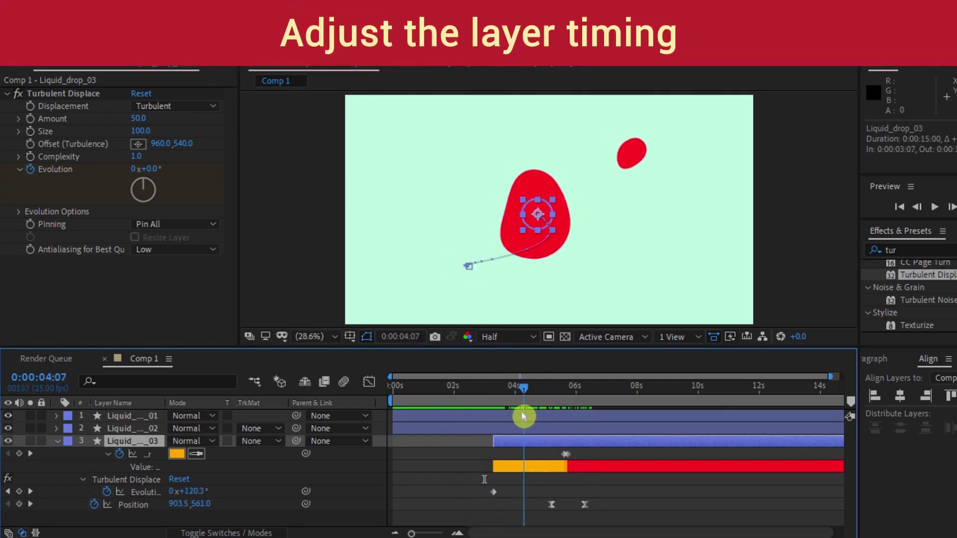
pyautogui.moveTo(577, 444); pyautogui.dragTo(557, 446)
pyautogui.moveTo(509, 405); pyautogui.dragTo(564, 403)
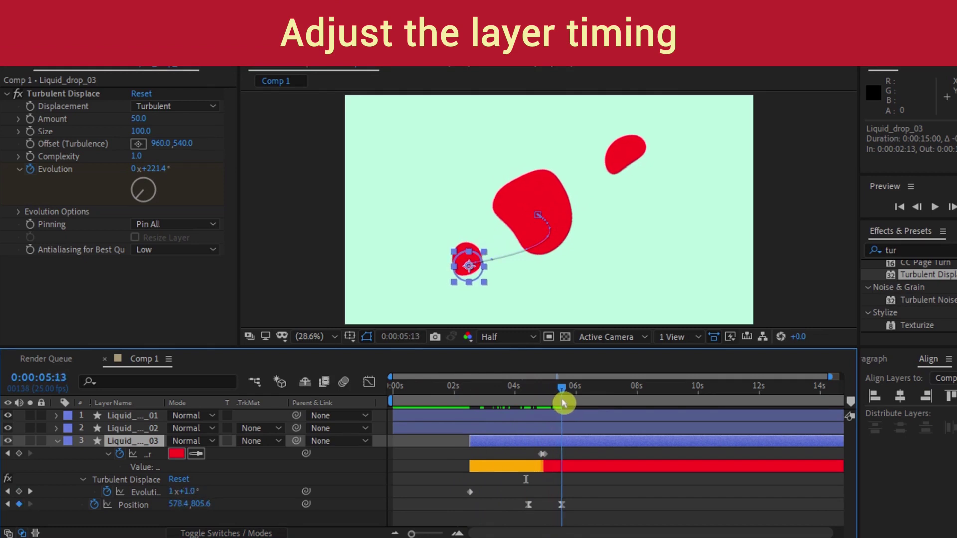
pyautogui.moveTo(563, 403); pyautogui.dragTo(542, 403)
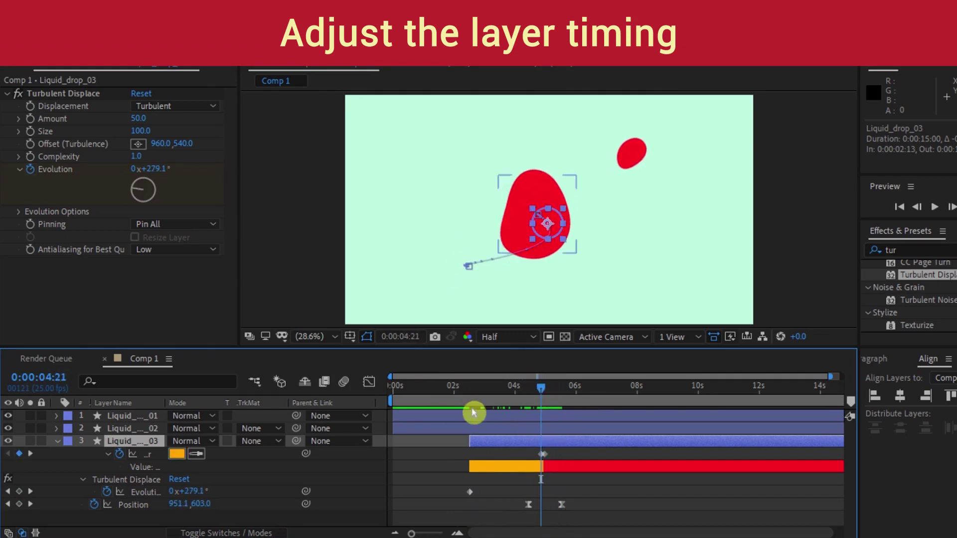
pyautogui.click(31, 453)
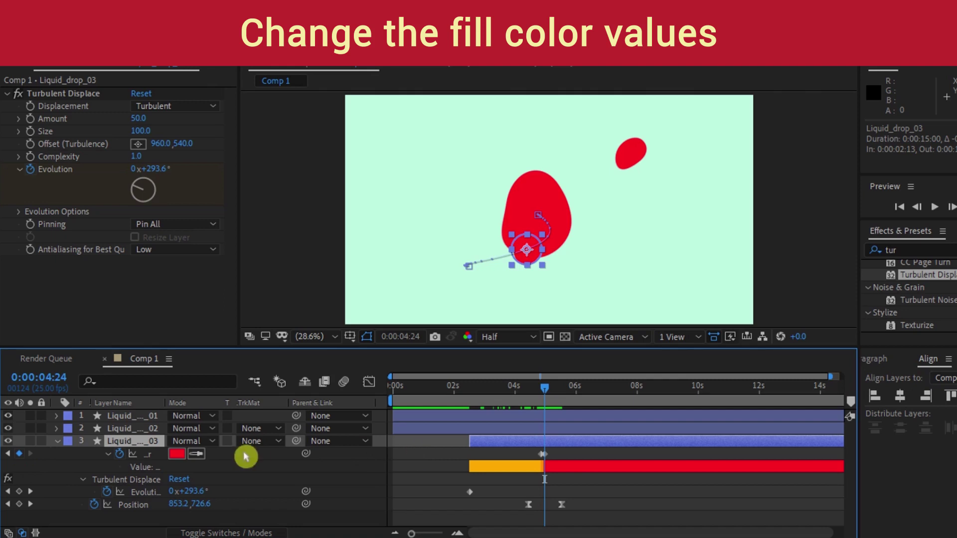
# Change Liquid_drop_03's fill colour keyframe to green 15D377.
pyautogui.click(177, 454)
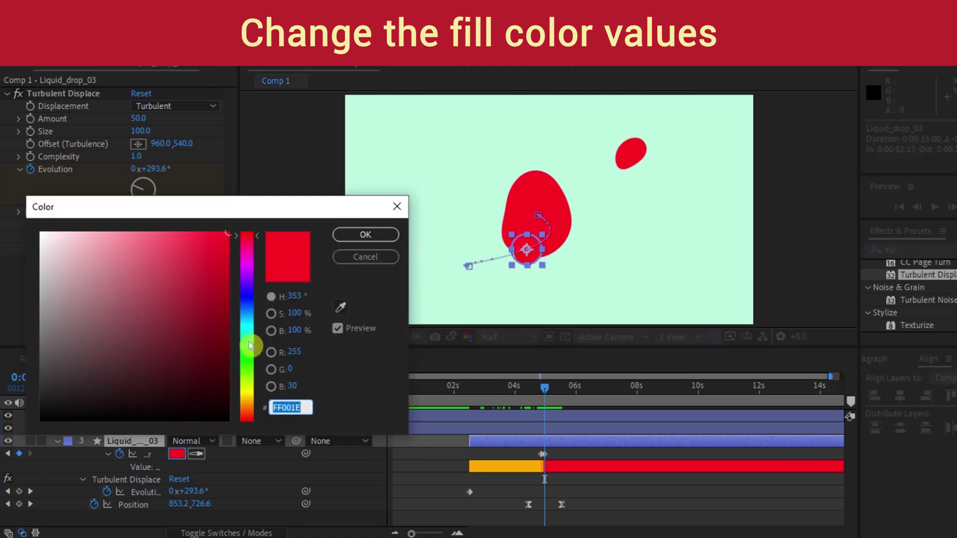
pyautogui.click(239, 352)
pyautogui.moveTo(239, 352); pyautogui.dragTo(241, 342)
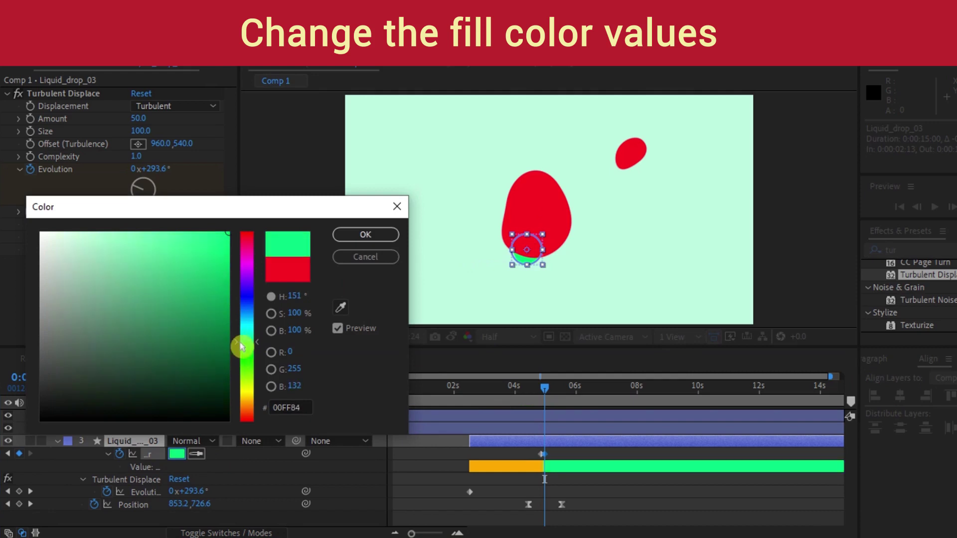
pyautogui.moveTo(196, 240); pyautogui.dragTo(211, 265)
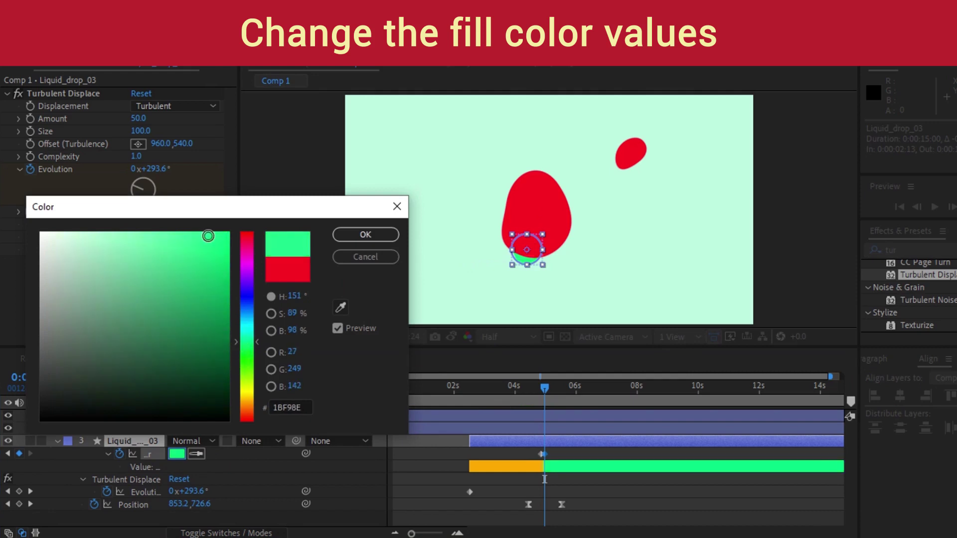
pyautogui.click(365, 235)
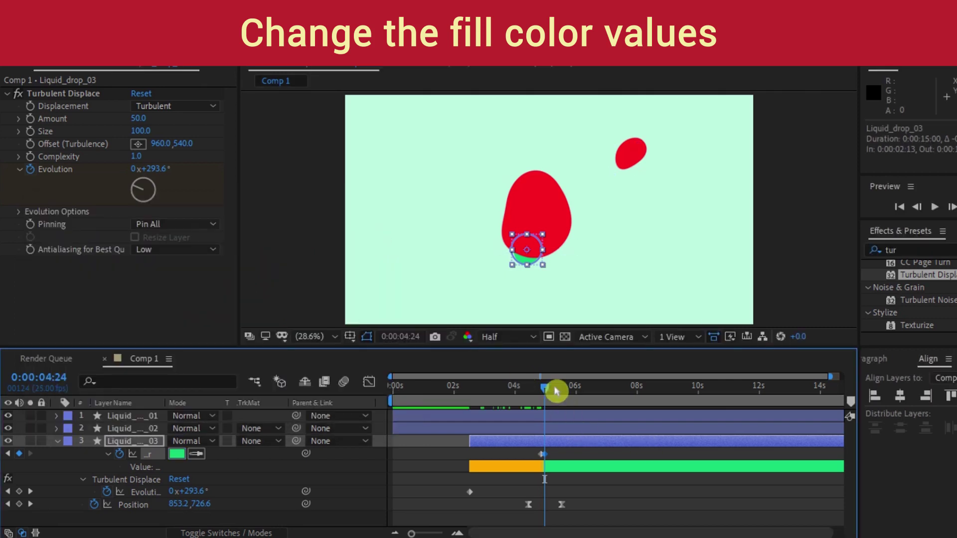
# Keyframe Liquid_Drop_01's red fill at 4:23 and eyedrop the third drop's green at 5:00.
pyautogui.click(555, 432)
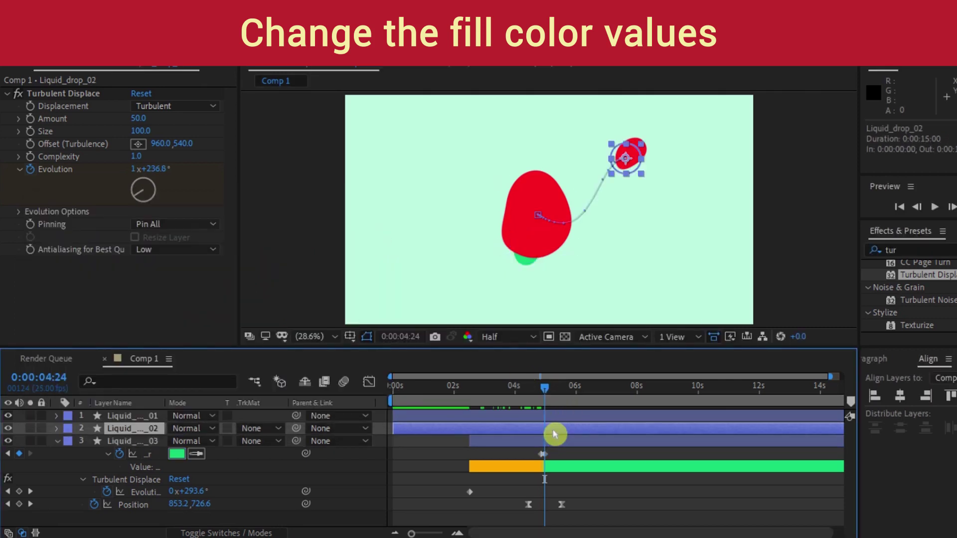
pyautogui.click(557, 417)
pyautogui.press('u')
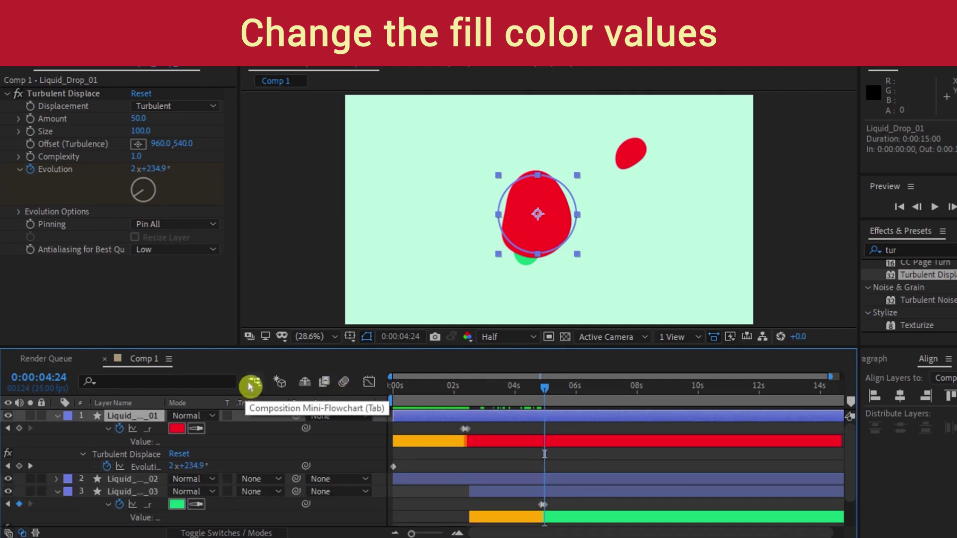
pyautogui.press('pageup')
pyautogui.click(20, 428)
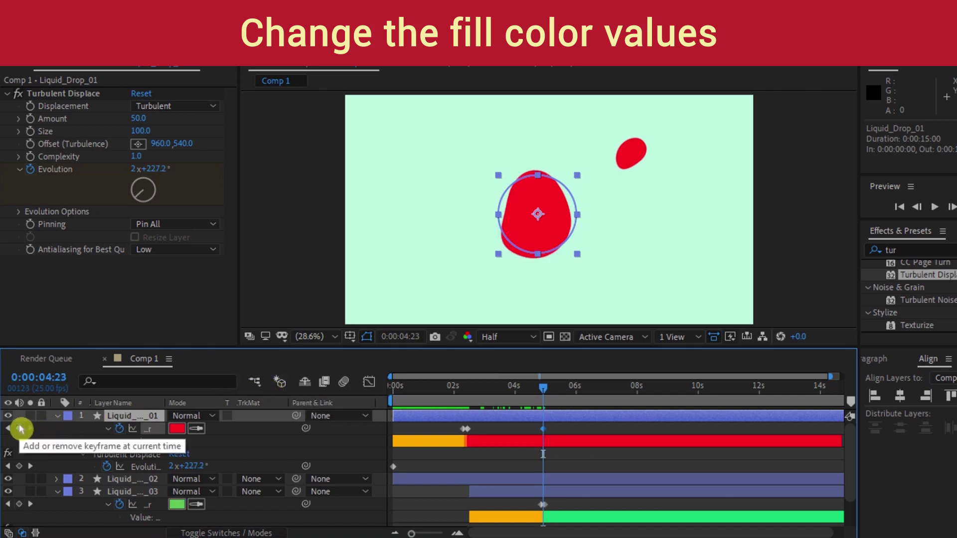
pyautogui.press('pagedown')
pyautogui.press('pagedown')
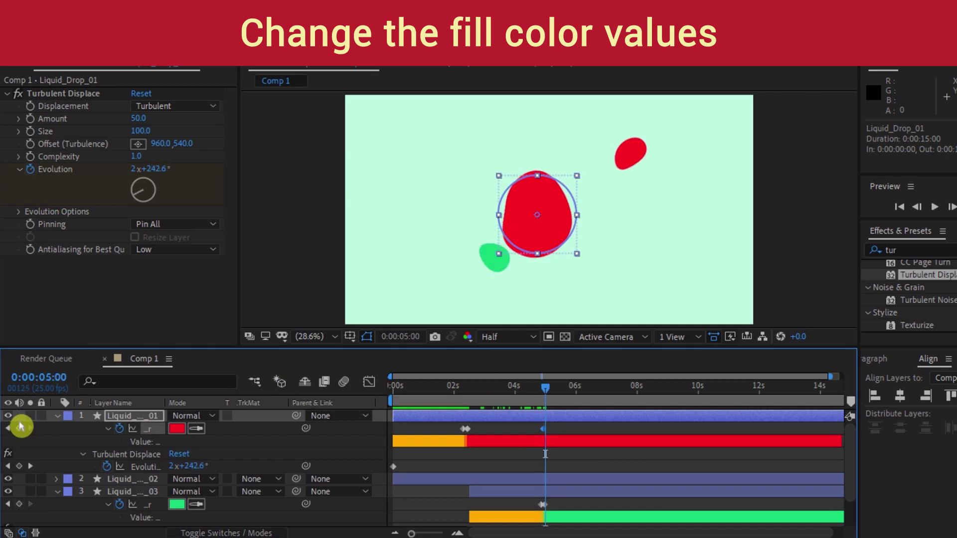
pyautogui.click(196, 429)
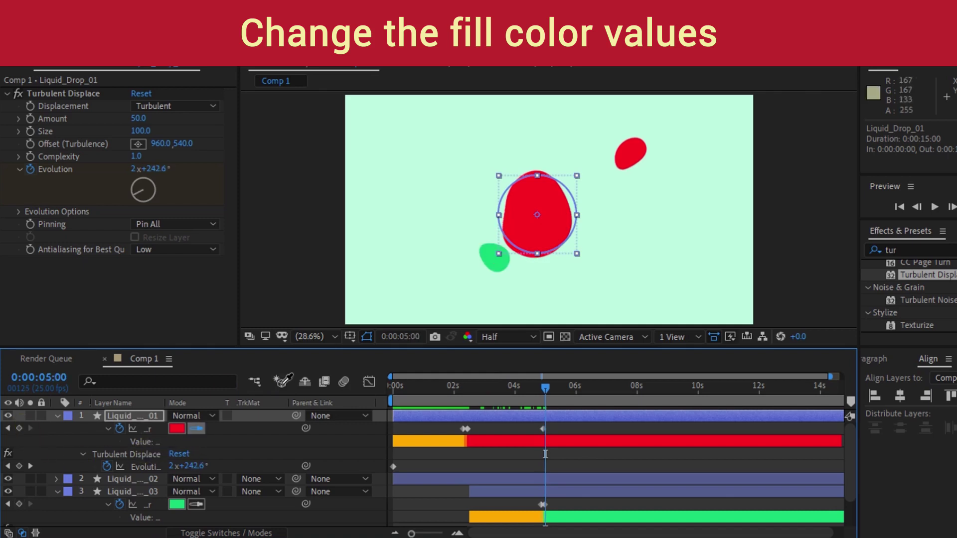
pyautogui.click(500, 256)
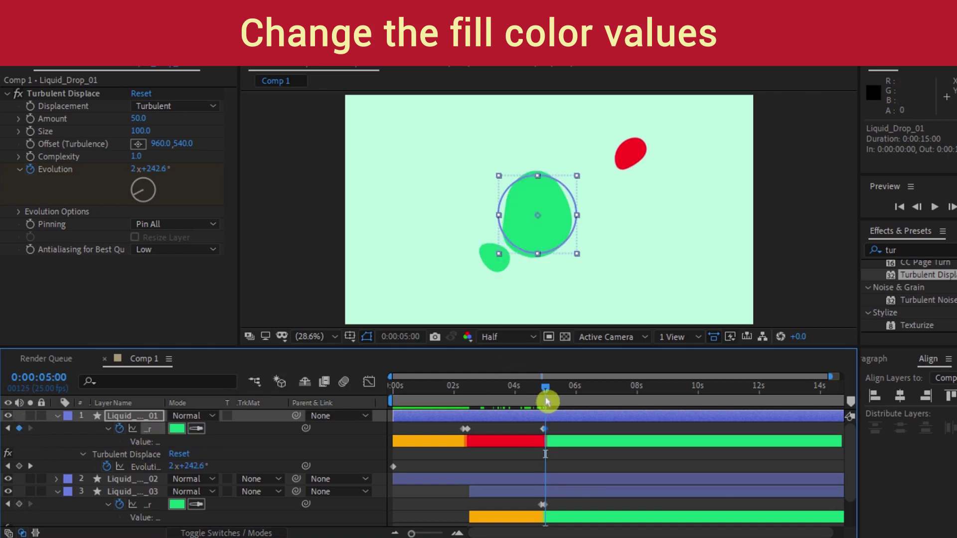
pyautogui.click(58, 416)
pyautogui.click(57, 442)
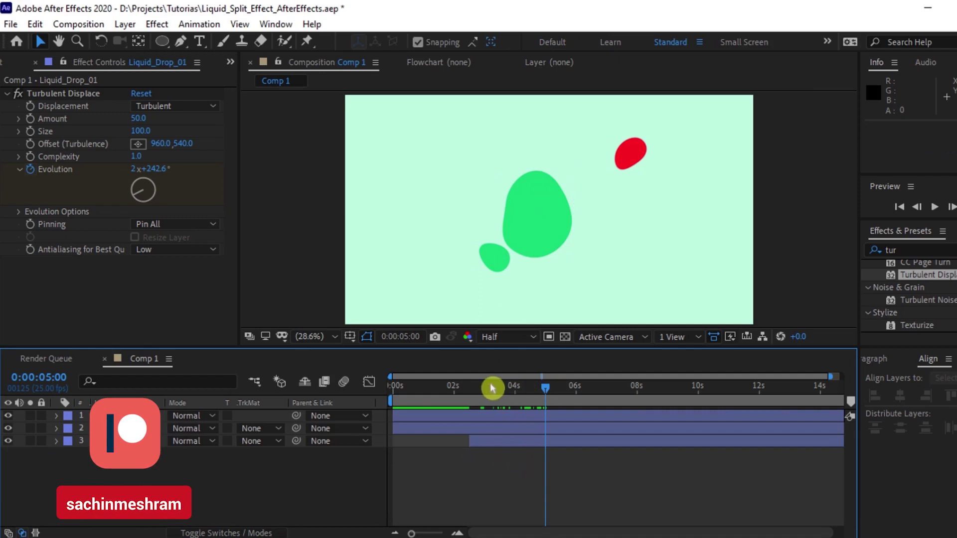
pyautogui.press('Home')
pyautogui.press('space')
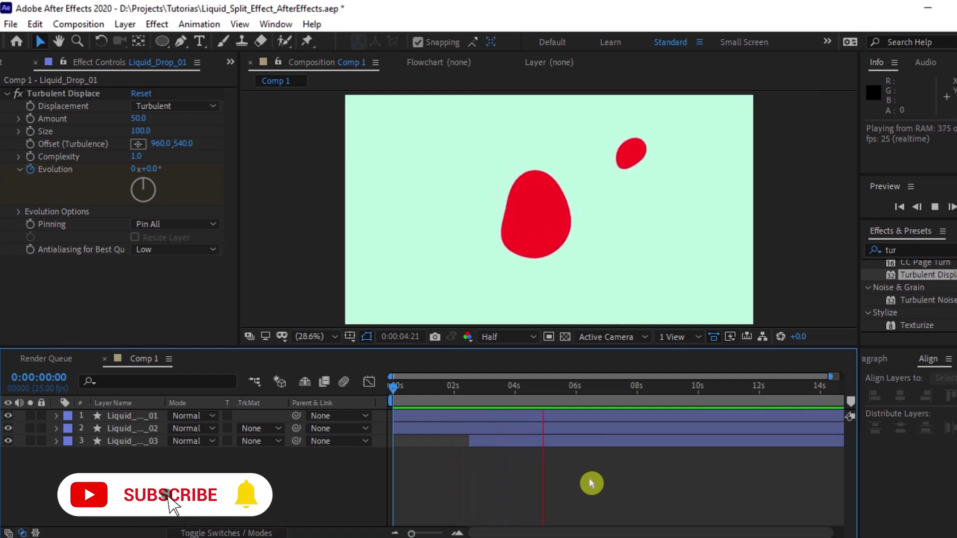
pyautogui.press('space')
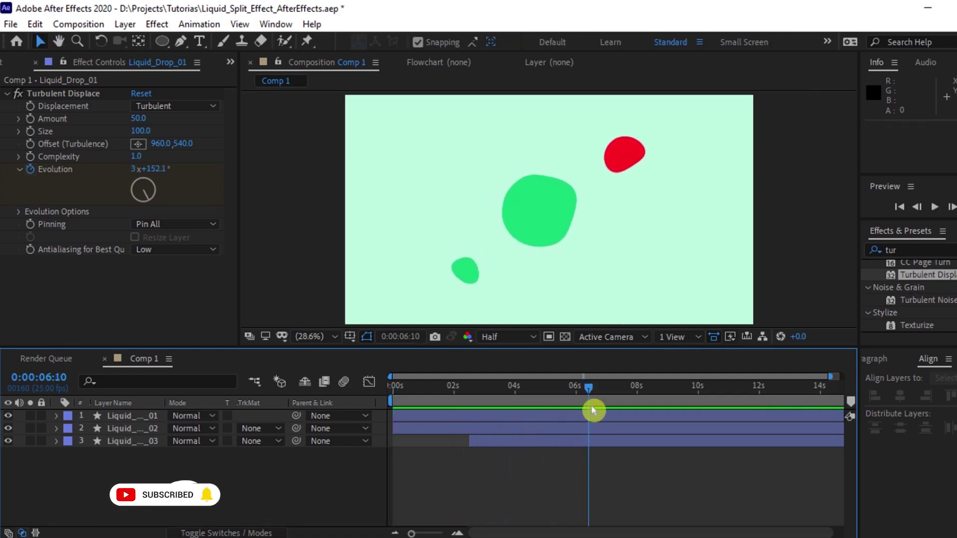
pyautogui.click(543, 446)
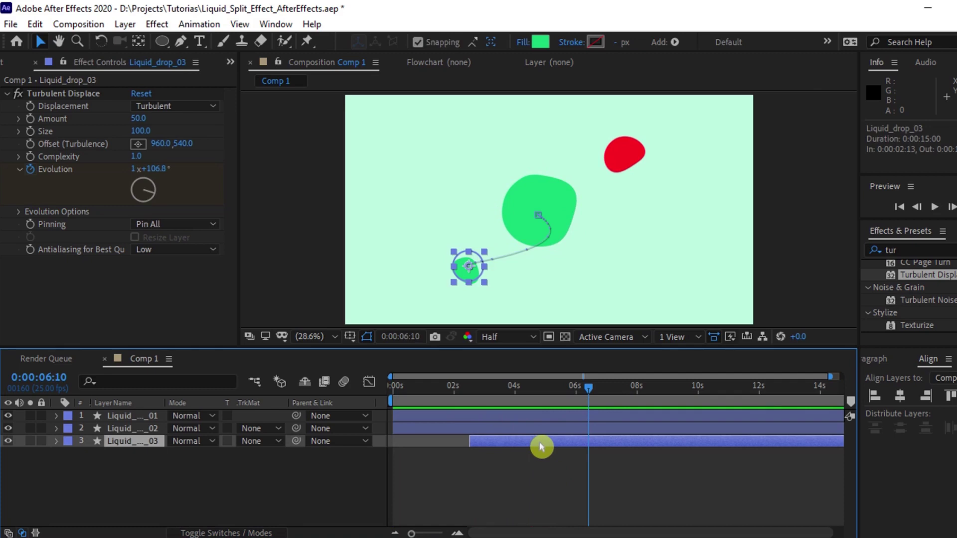
# Duplicate Liquid_drop_03 as Liquid_drop_04 below it and shift only the copy's timing later.
pyautogui.hotkey('ctrl', 'd')
pyautogui.moveTo(144, 442)
pyautogui.mouseDown()
pyautogui.moveTo(149, 469)
pyautogui.moveTo(480, 472)
pyautogui.mouseUp()
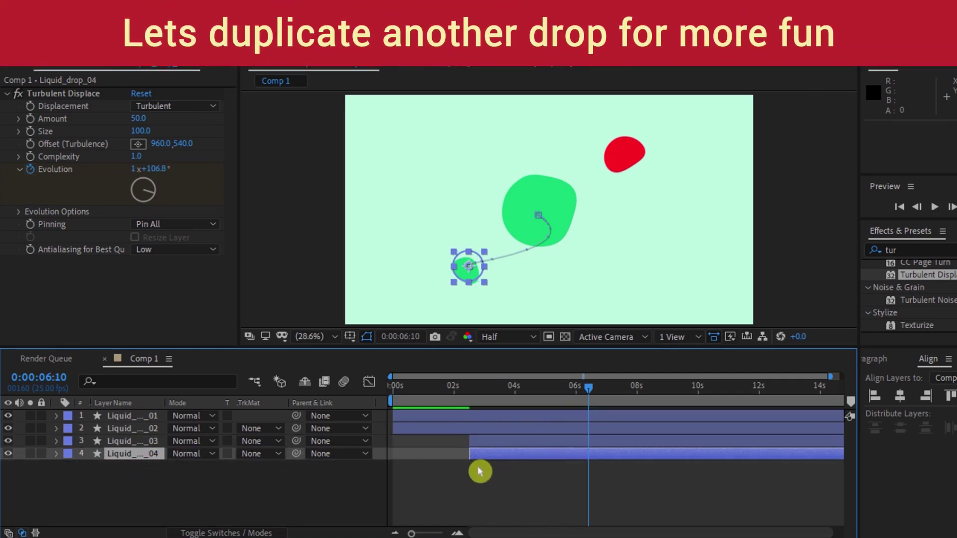
pyautogui.keyDown('shift'); pyautogui.click(505, 445); pyautogui.keyUp('shift')
pyautogui.press('u')
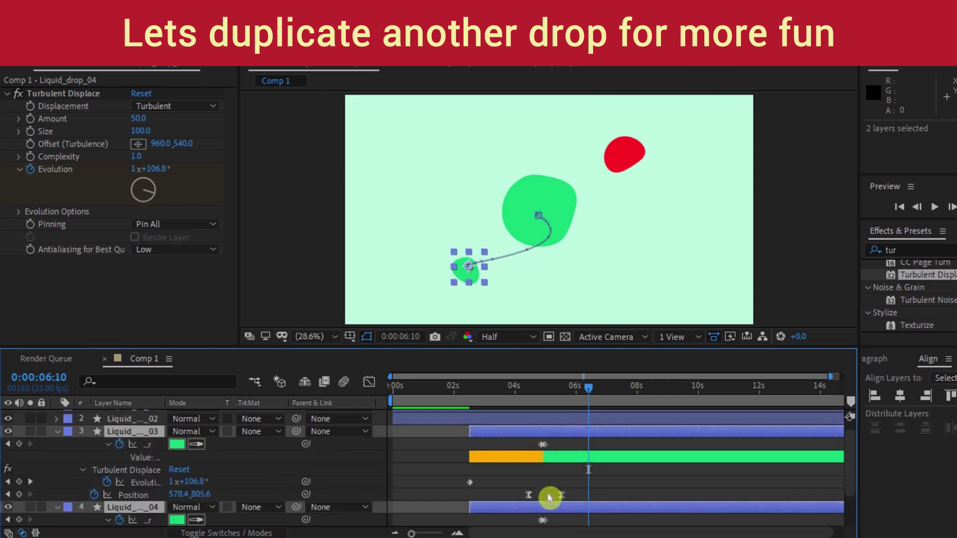
pyautogui.moveTo(544, 507); pyautogui.dragTo(570, 513)
pyautogui.hotkey('ctrl', 'z')
pyautogui.click(567, 488)
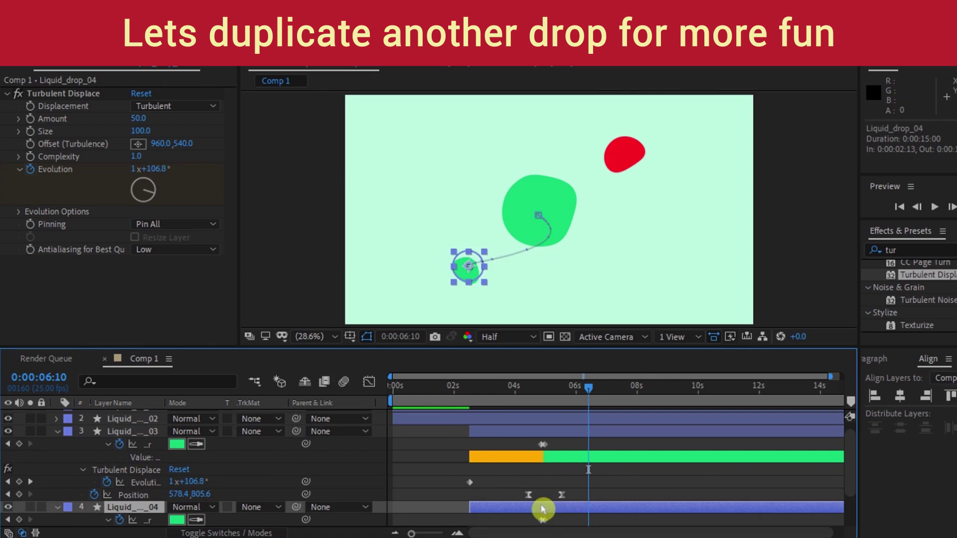
# Move Liquid_drop_04's end Position toward the upper left and open its fill colour at 0:00:05:22.
pyautogui.click(563, 396)
pyautogui.moveTo(563, 396); pyautogui.dragTo(586, 399)
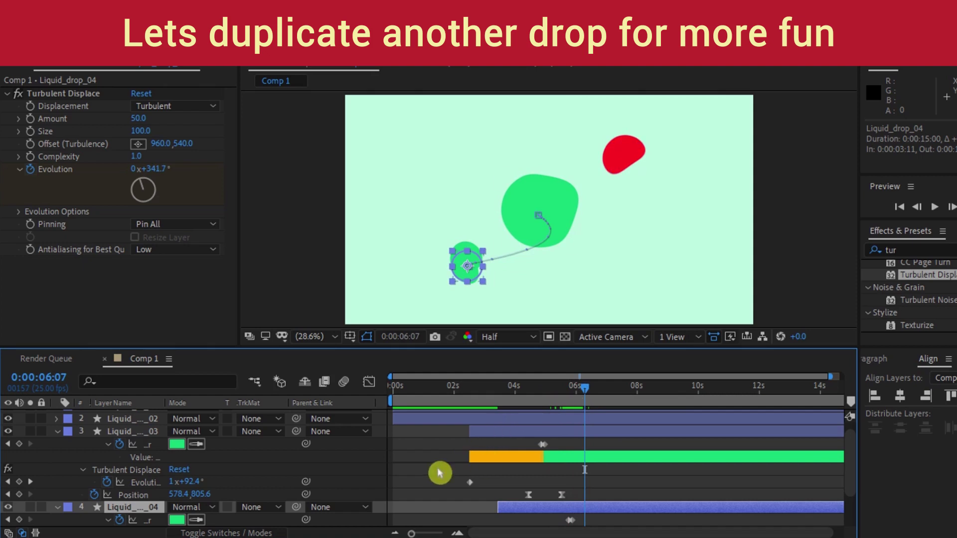
pyautogui.scroll(-3, 436, 471)
pyautogui.scroll(-1, 470, 461)
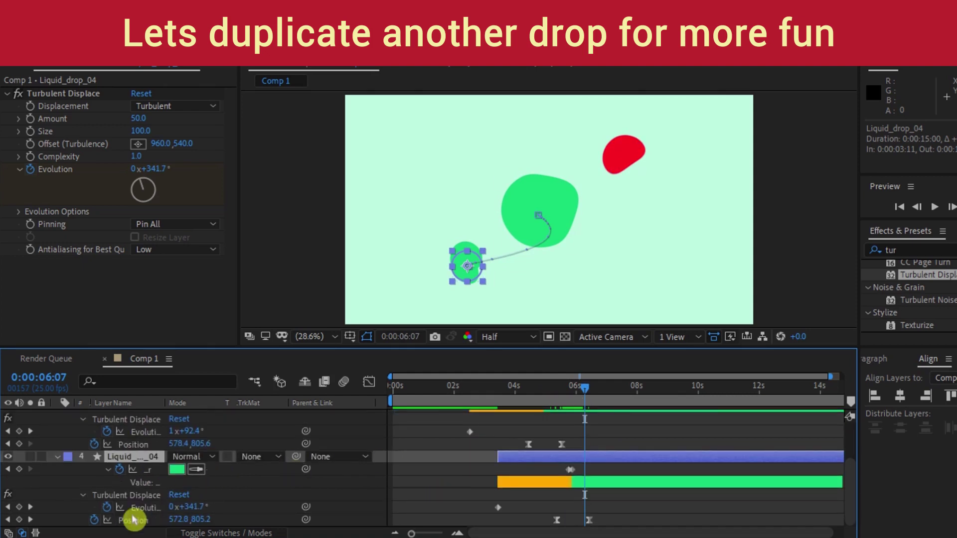
pyautogui.click(30, 520)
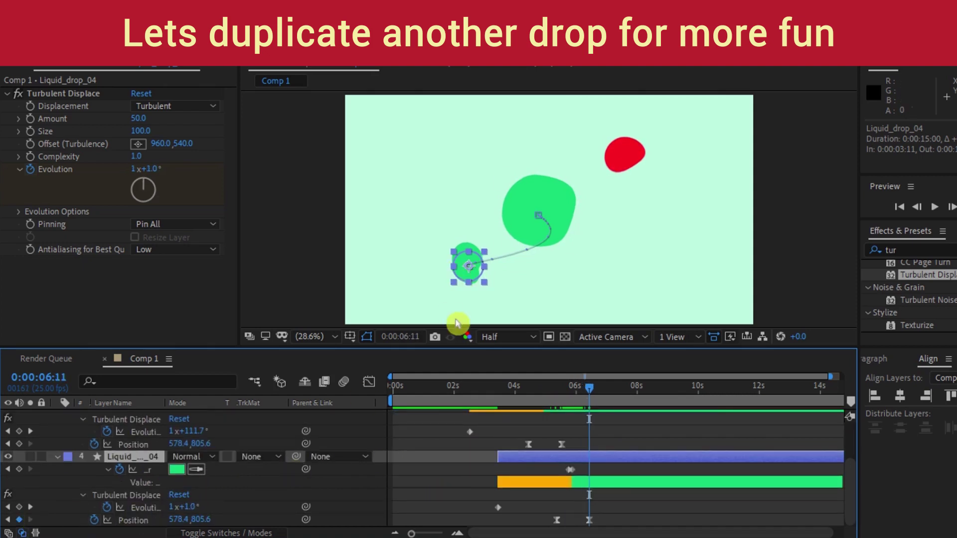
pyautogui.click(471, 267)
pyautogui.moveTo(468, 270)
pyautogui.mouseDown()
pyautogui.moveTo(459, 156)
pyautogui.moveTo(458, 169)
pyautogui.mouseUp()
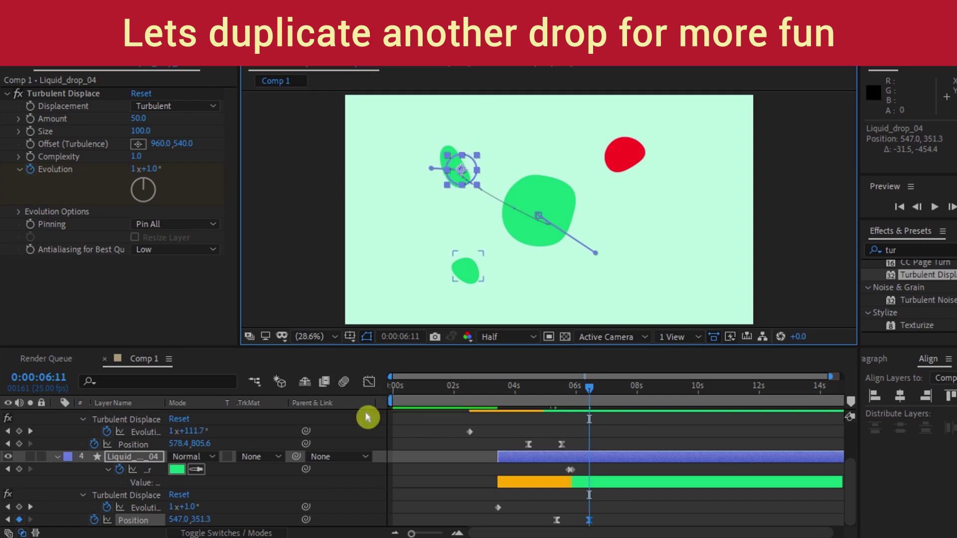
pyautogui.click(8, 469)
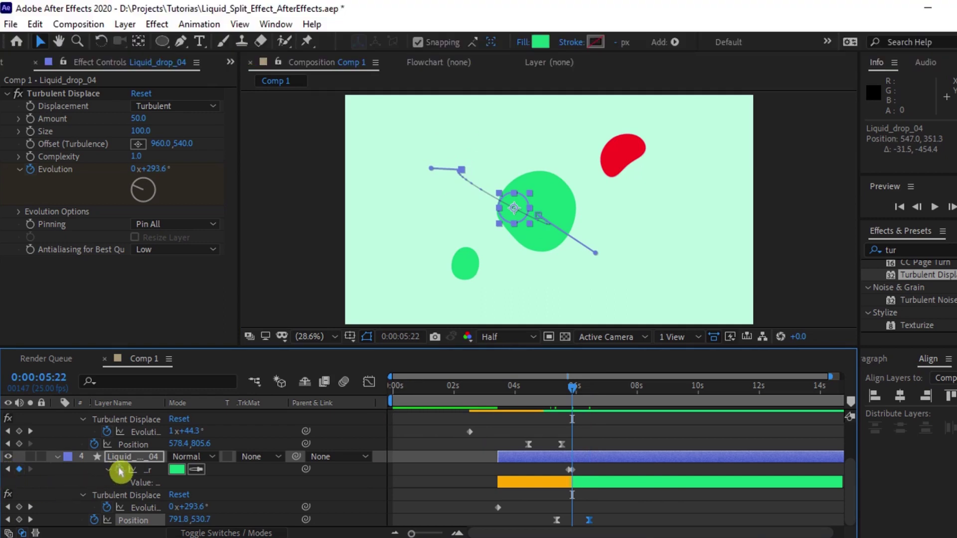
pyautogui.click(189, 470)
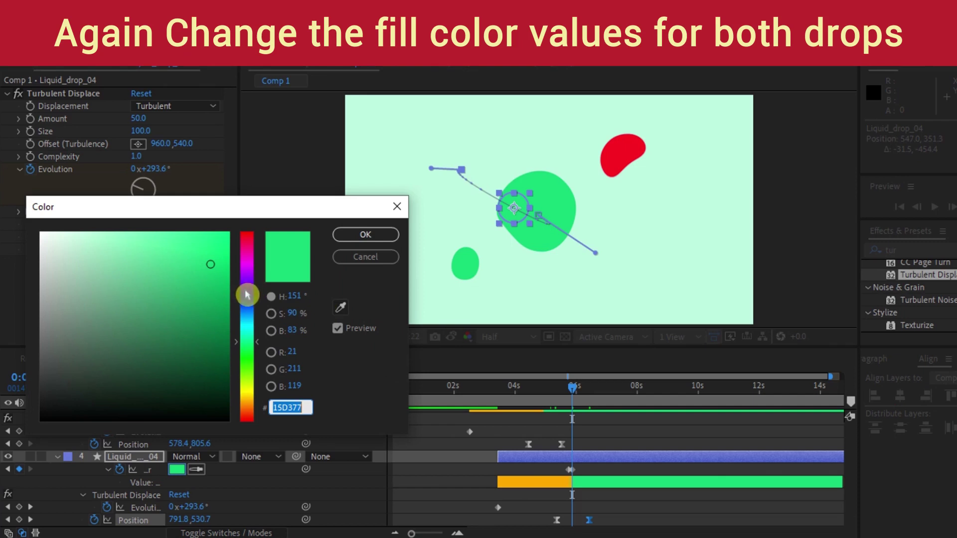
# Shift Liquid_drop_04's fill hue and brightness to blue 1581DC in the Color dialog.
pyautogui.click(247, 305)
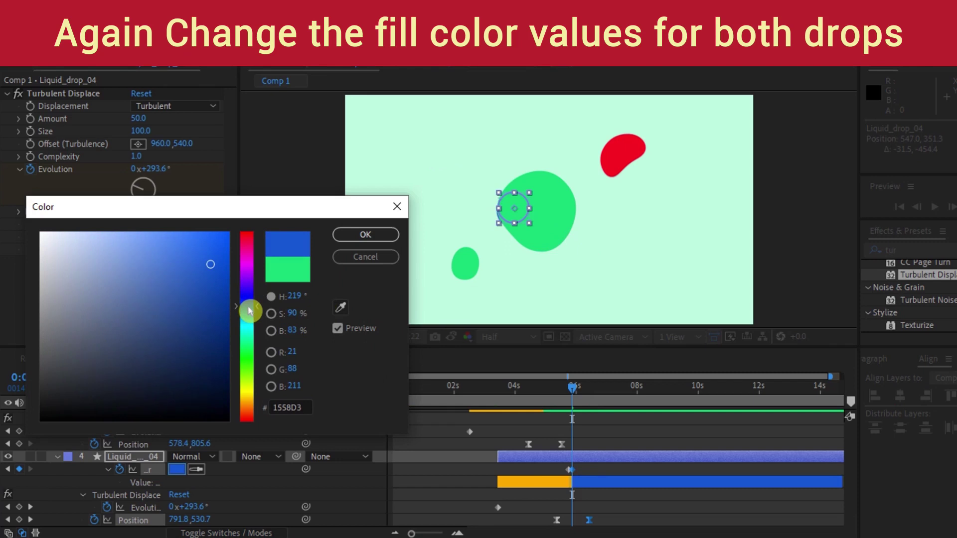
pyautogui.moveTo(250, 308); pyautogui.dragTo(256, 315)
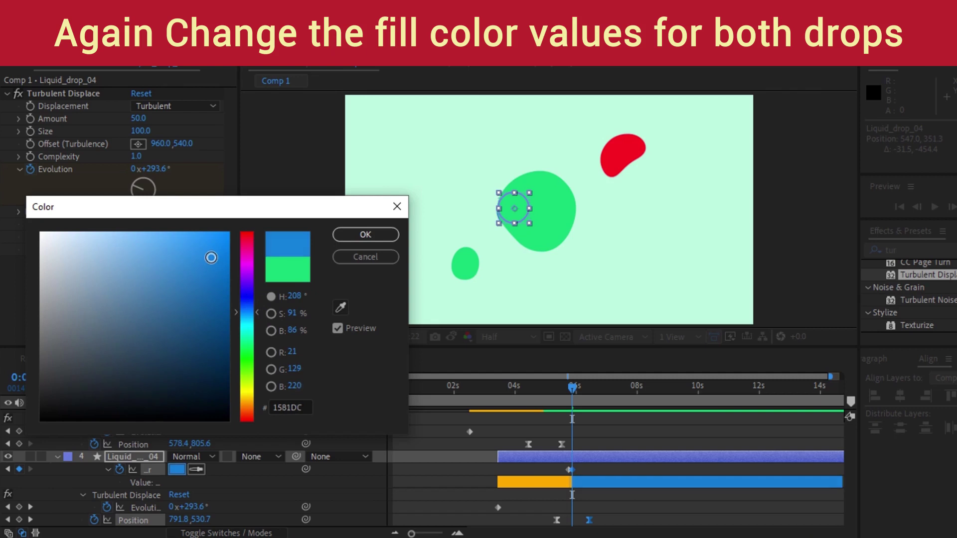
pyautogui.moveTo(211, 258); pyautogui.dragTo(211, 244)
# Confirm the blue fill and scrub around 0:00:05:17 to check the drops.
pyautogui.click(365, 235)
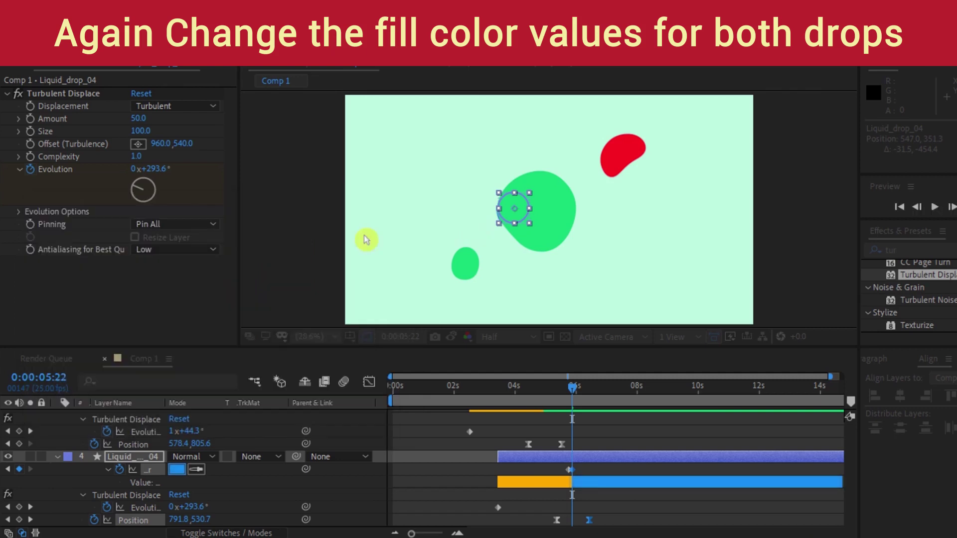
pyautogui.click(581, 388)
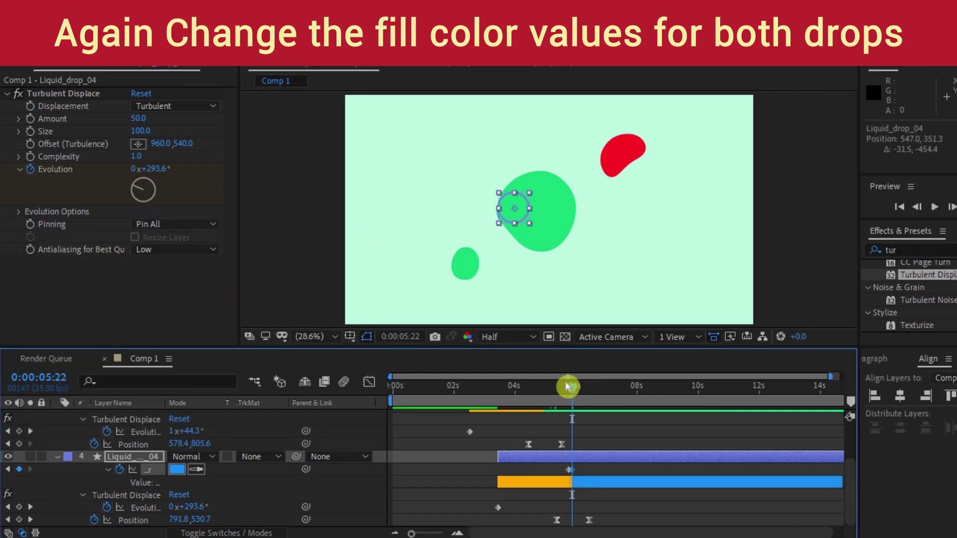
pyautogui.click(567, 387)
pyautogui.moveTo(573, 388); pyautogui.dragTo(574, 387)
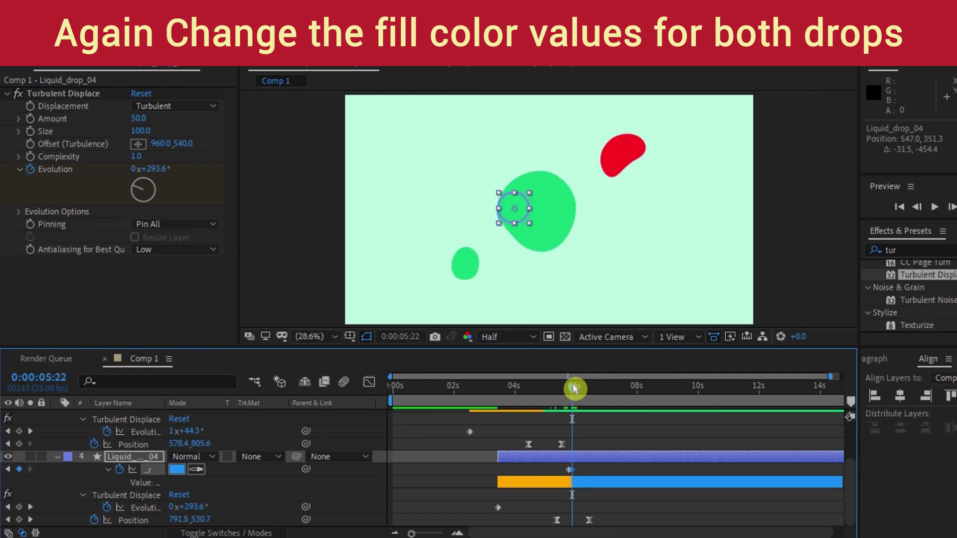
# Nudge Liquid_drop_04's timing slightly later and return to its previous colour keyframe.
pyautogui.click(588, 481)
pyautogui.moveTo(592, 461); pyautogui.dragTo(591, 459)
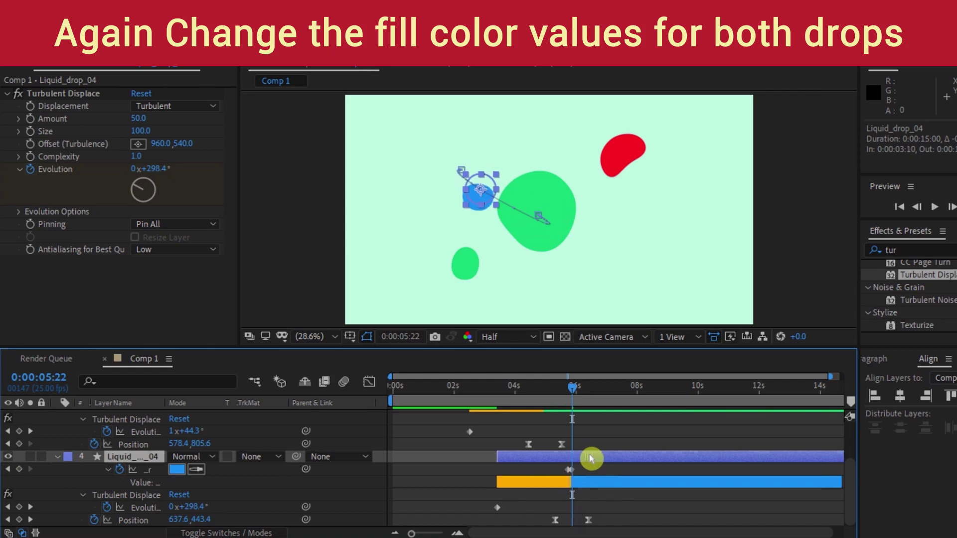
pyautogui.moveTo(565, 387); pyautogui.dragTo(577, 393)
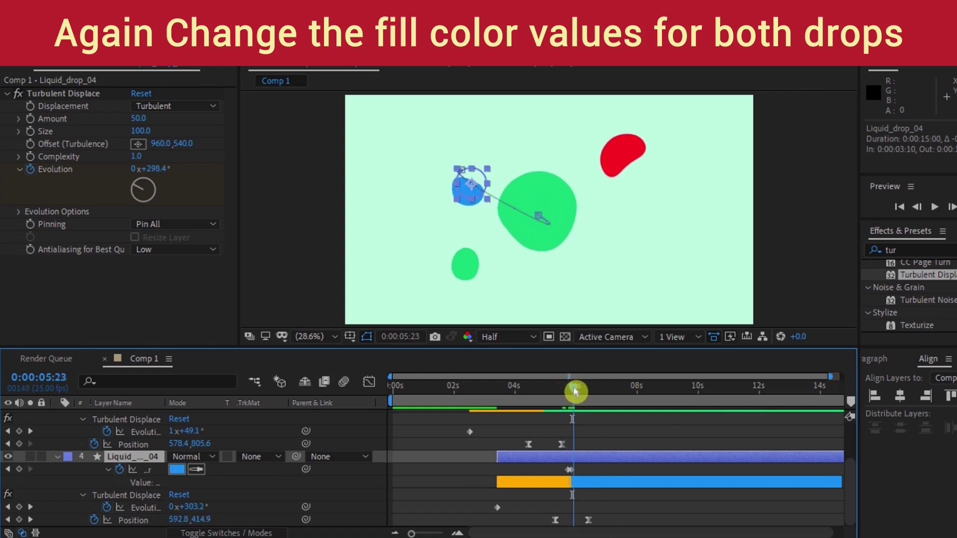
pyautogui.click(10, 471)
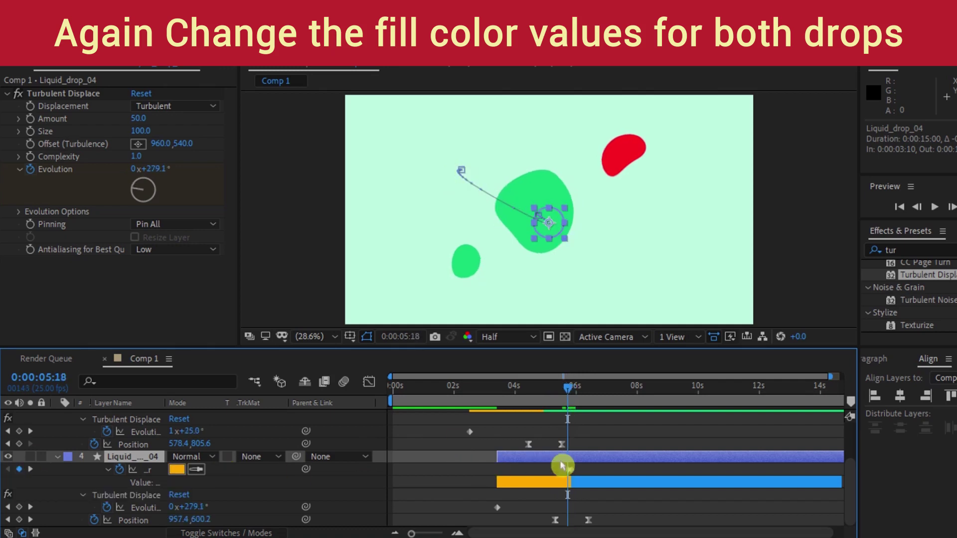
pyautogui.scroll(3, 562, 465)
# Keyframe Liquid_Drop_01's fill from green at 0:00:05:18 to the small drop's blue one frame later.
pyautogui.click(579, 421)
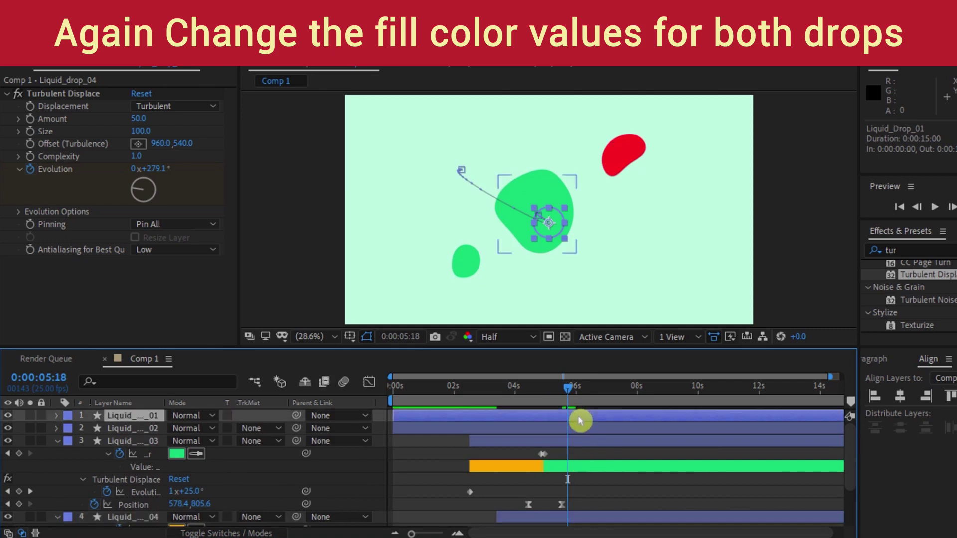
pyautogui.press('u')
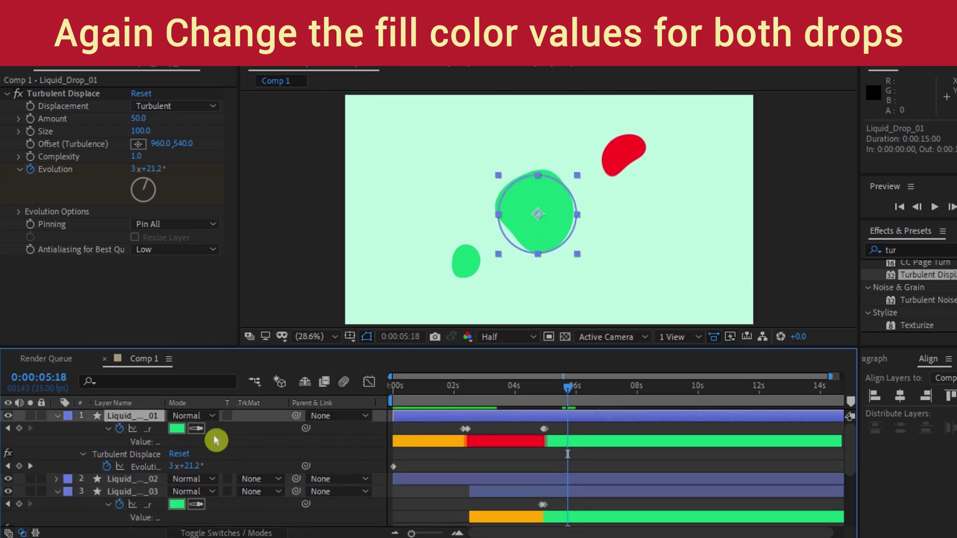
pyautogui.click(19, 429)
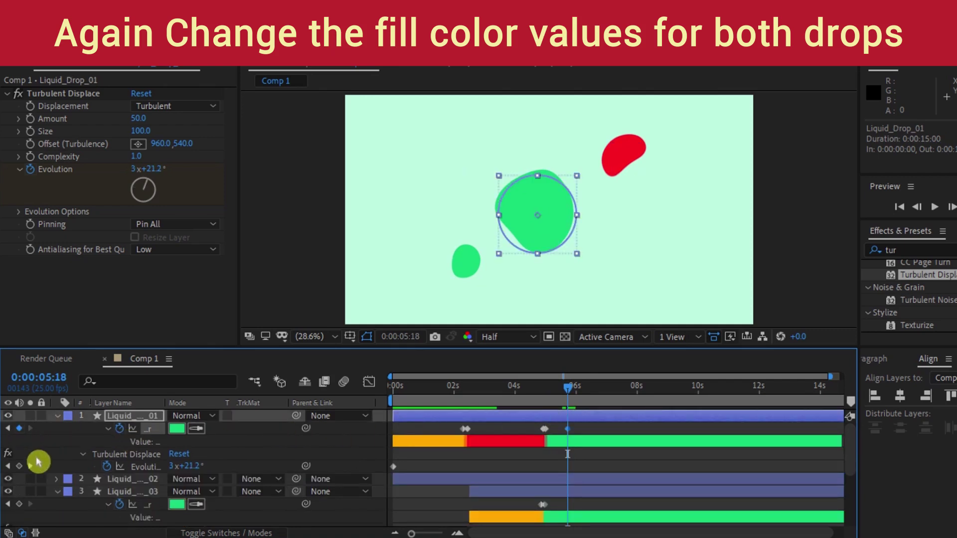
pyautogui.press('pagedown')
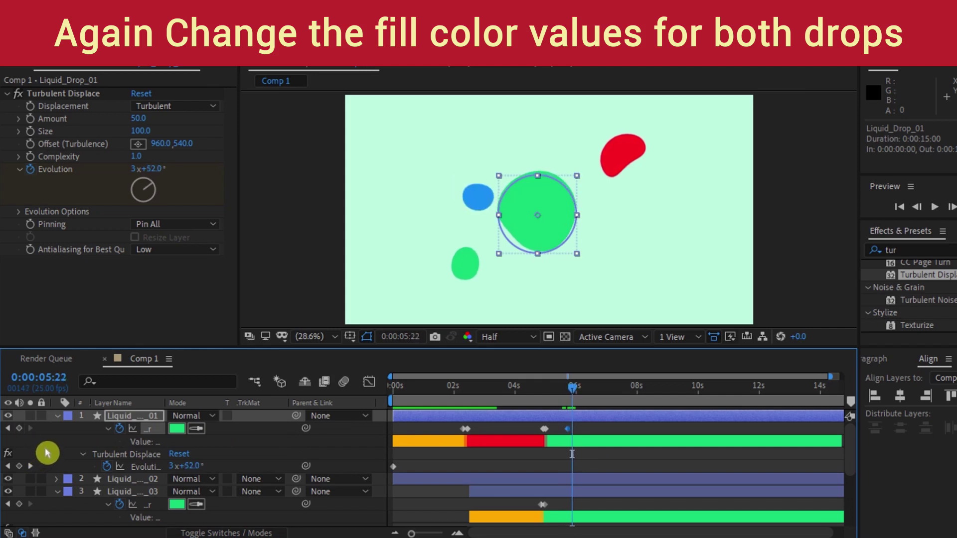
pyautogui.click(199, 431)
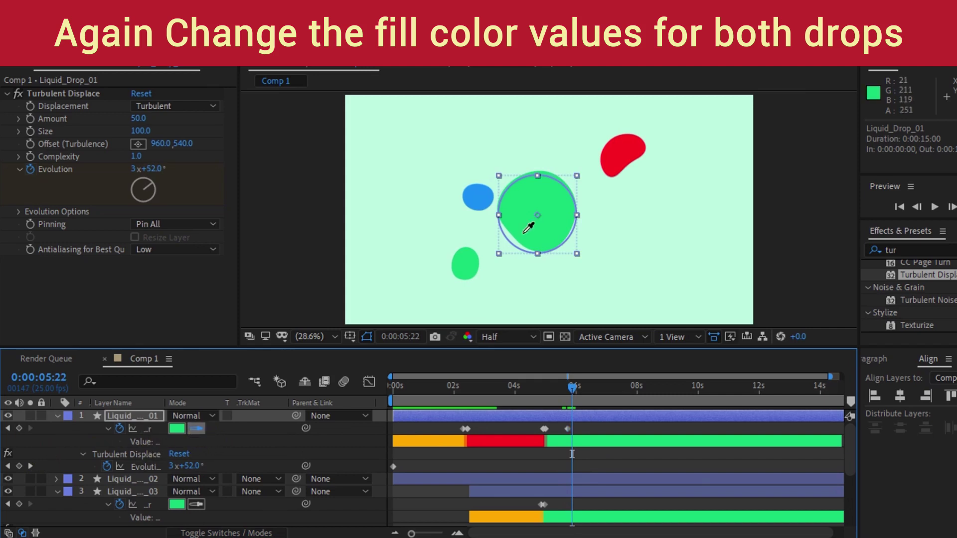
pyautogui.click(484, 201)
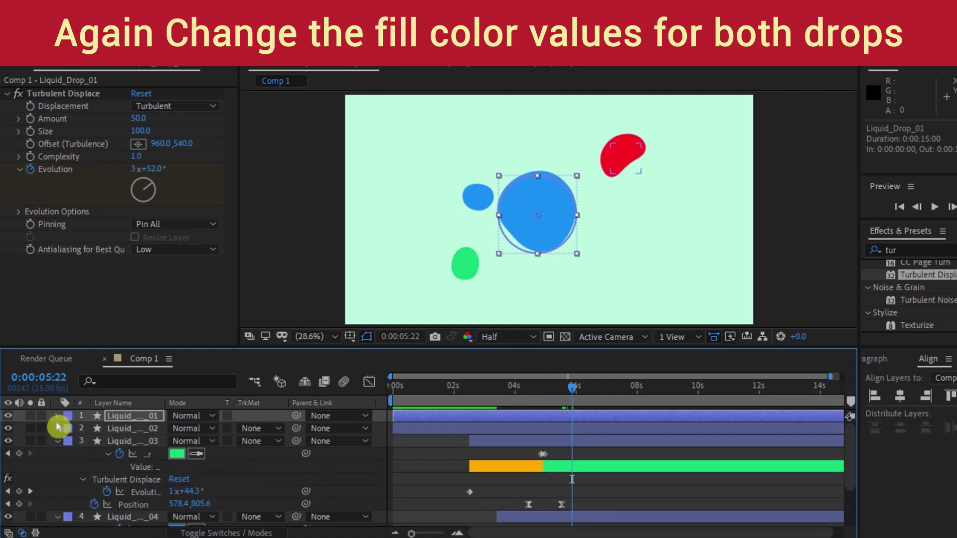
# Preview the animation from the start, then scrub to 0:00:04:16 where the drops are red.
pyautogui.click(56, 441)
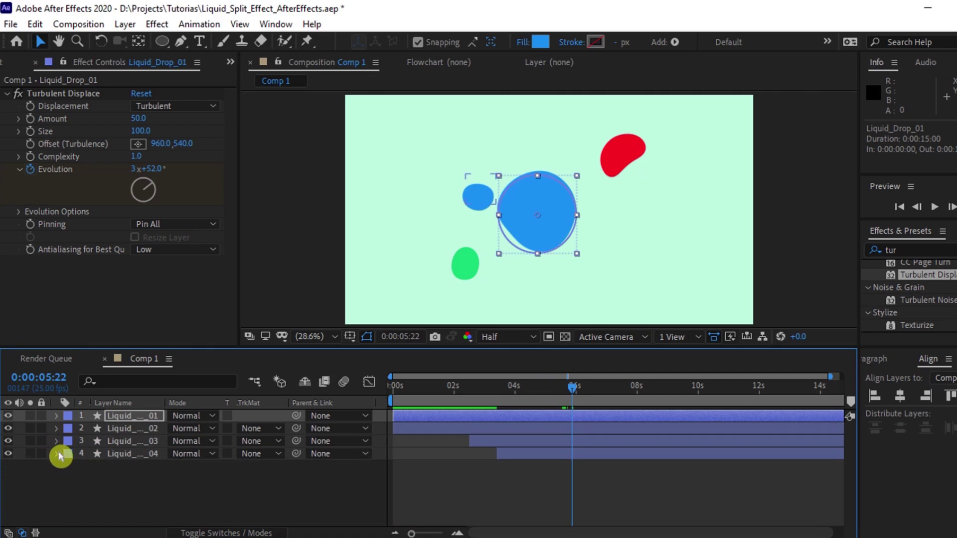
pyautogui.click(160, 502)
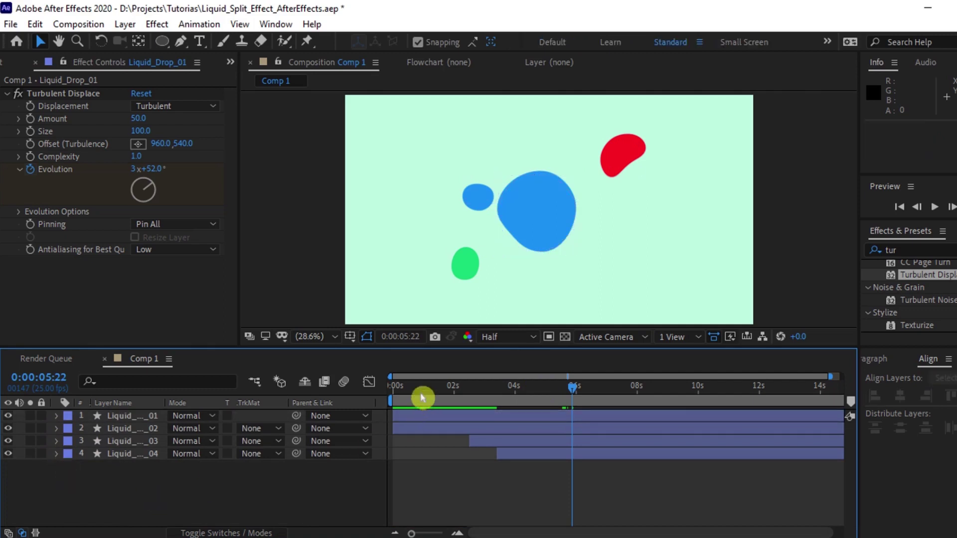
pyautogui.press('Home')
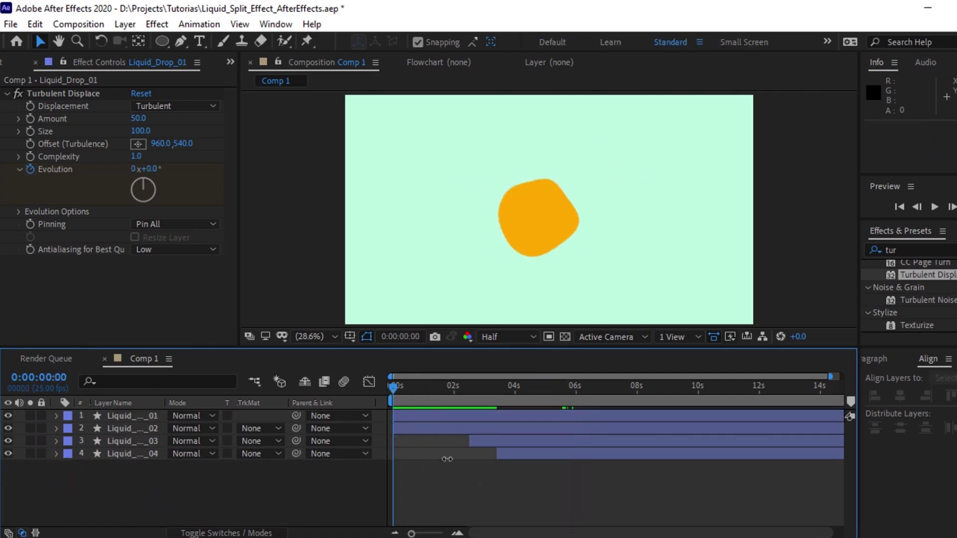
pyautogui.press('space')
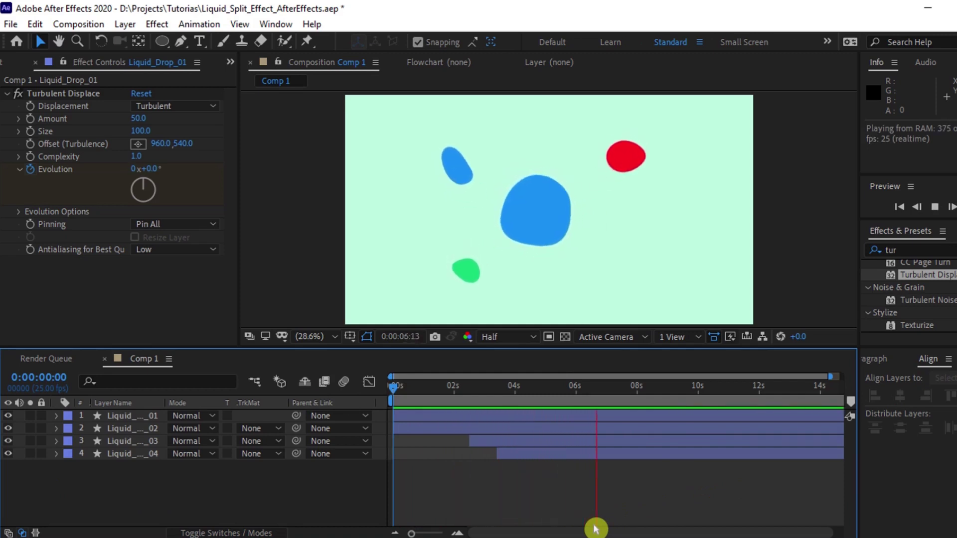
pyautogui.press('h')
pyautogui.press('space')
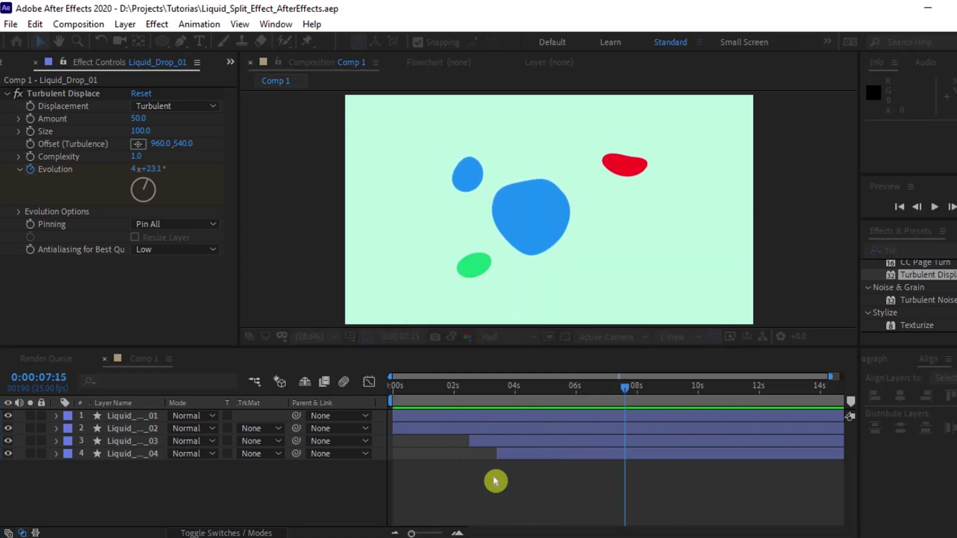
pyautogui.moveTo(531, 391); pyautogui.dragTo(534, 391)
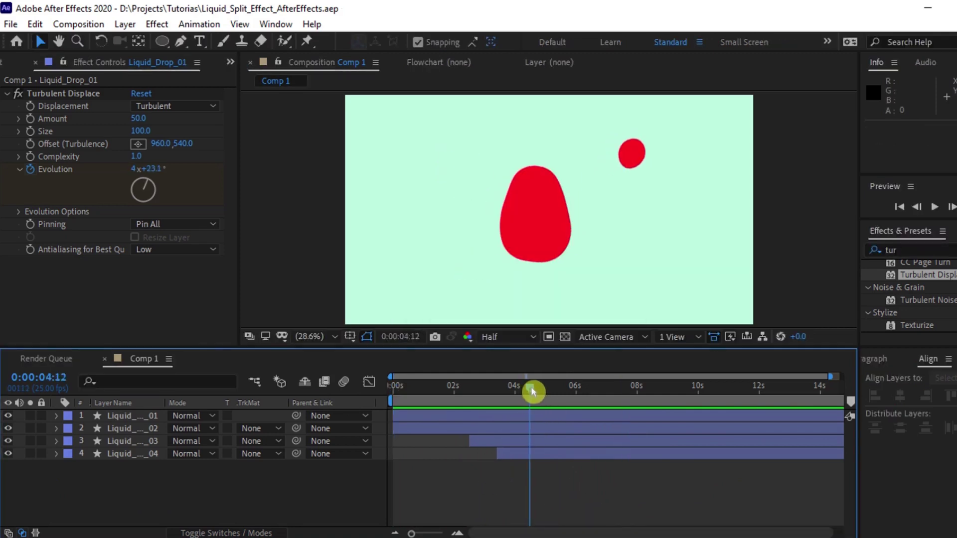
# Create Adjustment Layer 1 at the top of Comp 1, above the four liquid drop layers.
pyautogui.rightClick(94, 487)
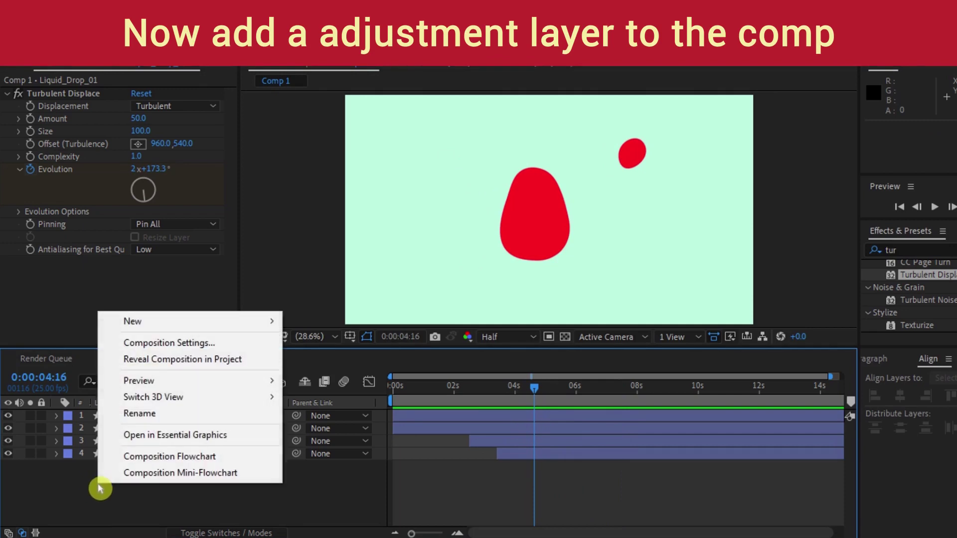
pyautogui.moveTo(143, 323)
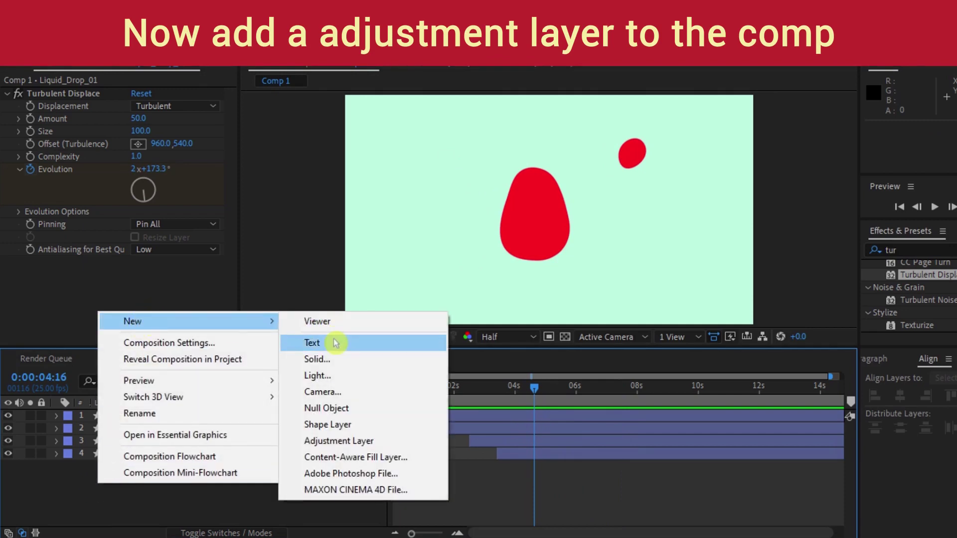
pyautogui.click(327, 441)
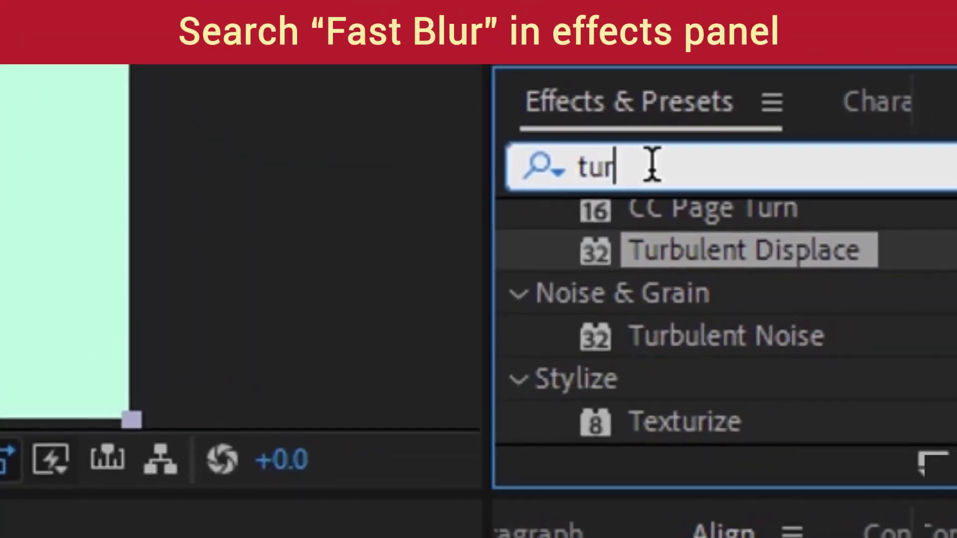
pyautogui.moveTo(908, 249); pyautogui.dragTo(876, 251)
# Apply Fast Box Blur to Adjustment Layer 1 with Repeat Edge Pixels on and Blur Radius 39.
pyautogui.write('f')
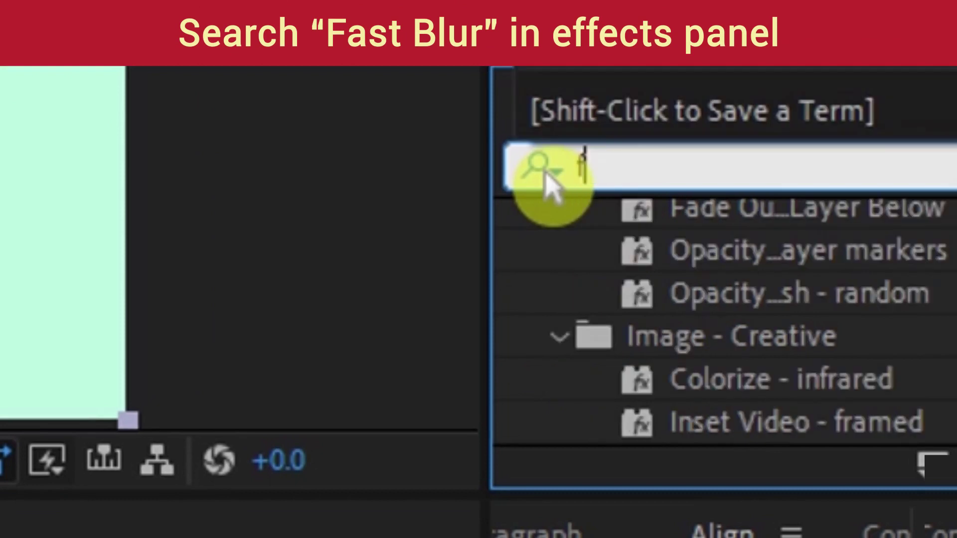
pyautogui.write('ast')
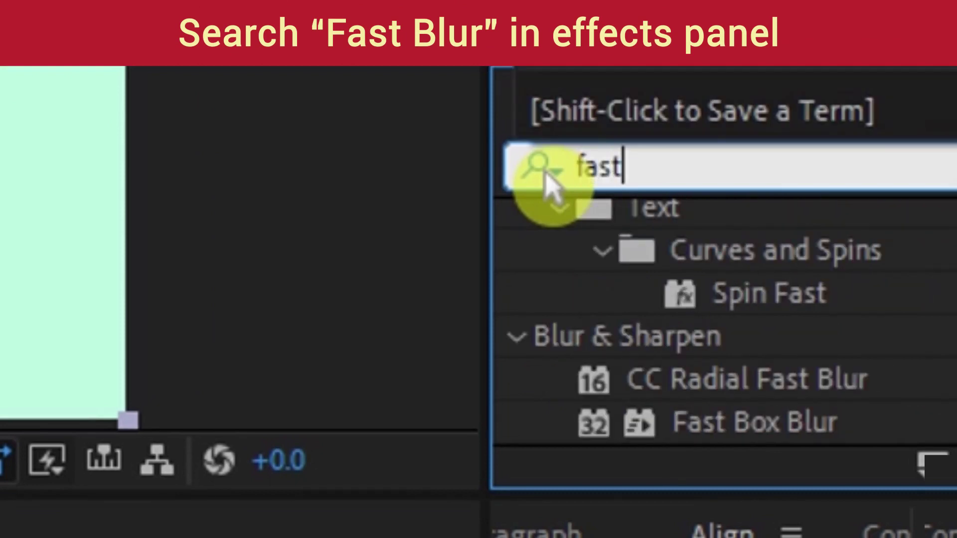
pyautogui.write(' blu')
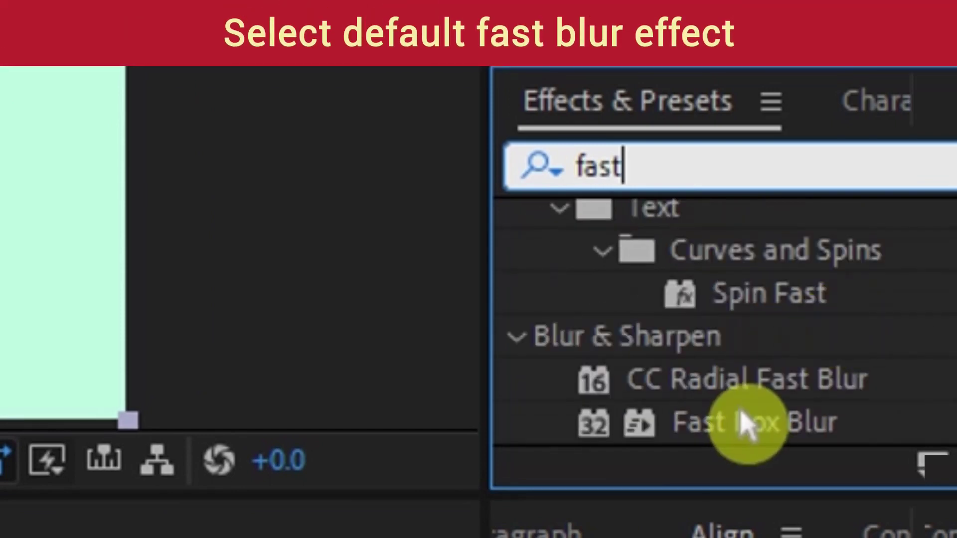
pyautogui.moveTo(726, 424)
pyautogui.mouseDown()
pyautogui.moveTo(584, 437)
pyautogui.moveTo(567, 417)
pyautogui.mouseUp()
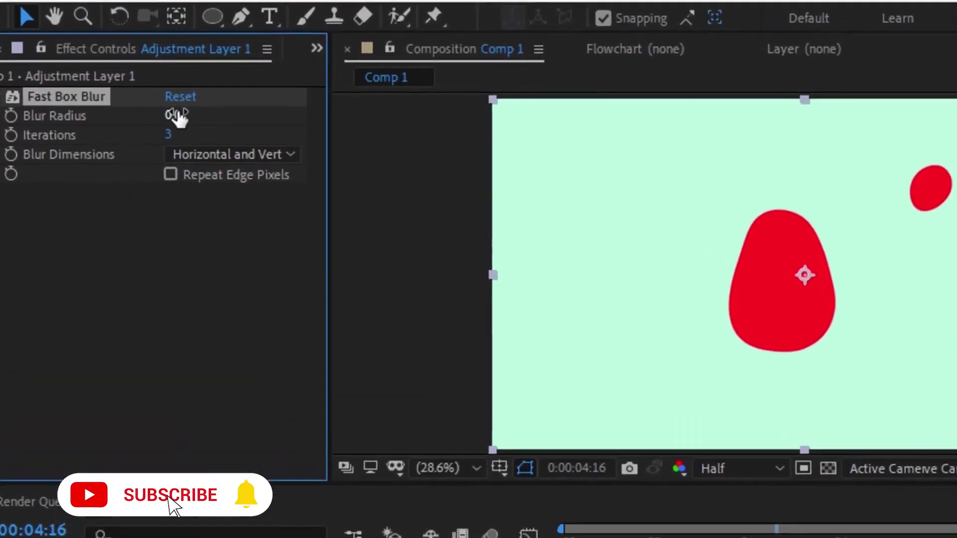
pyautogui.click(156, 163)
pyautogui.moveTo(174, 120); pyautogui.dragTo(220, 142)
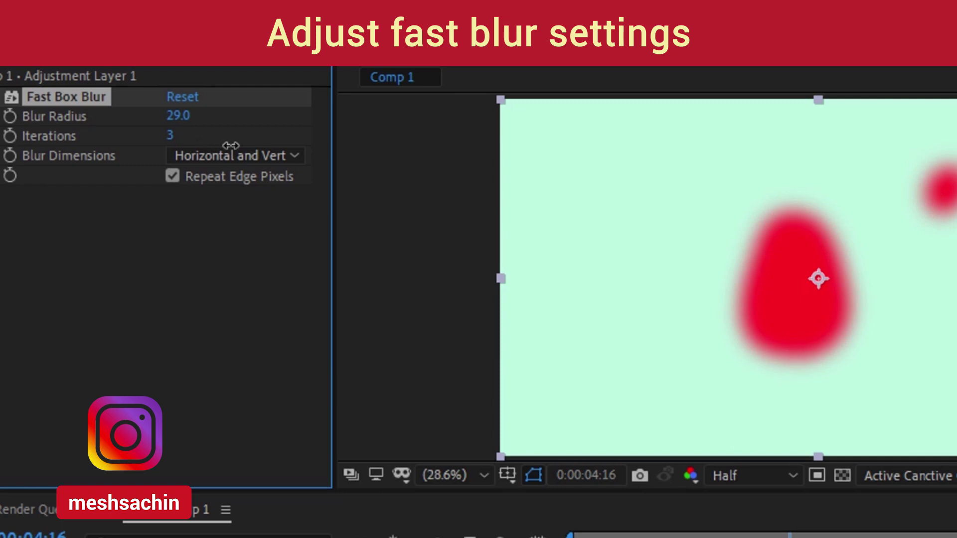
pyautogui.moveTo(231, 145); pyautogui.dragTo(237, 147)
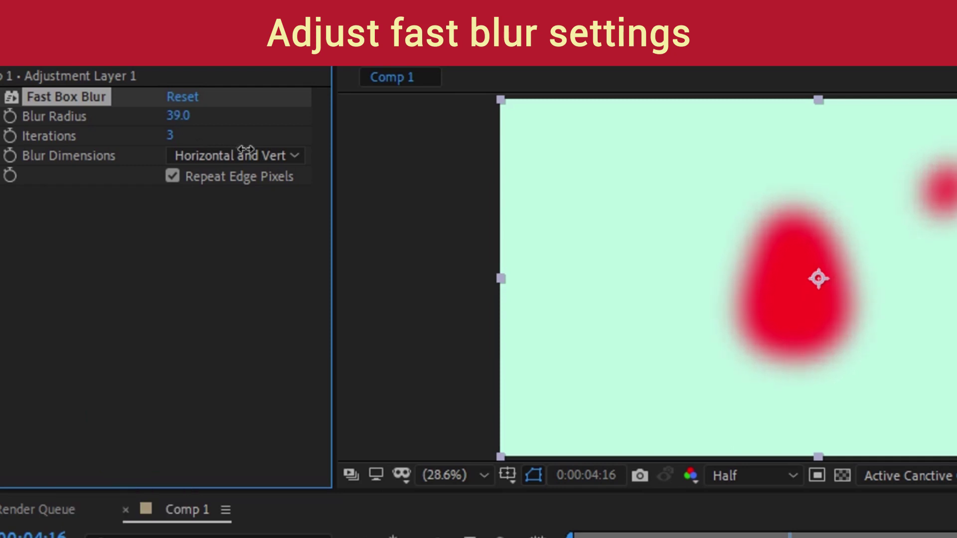
pyautogui.moveTo(248, 150); pyautogui.dragTo(236, 152)
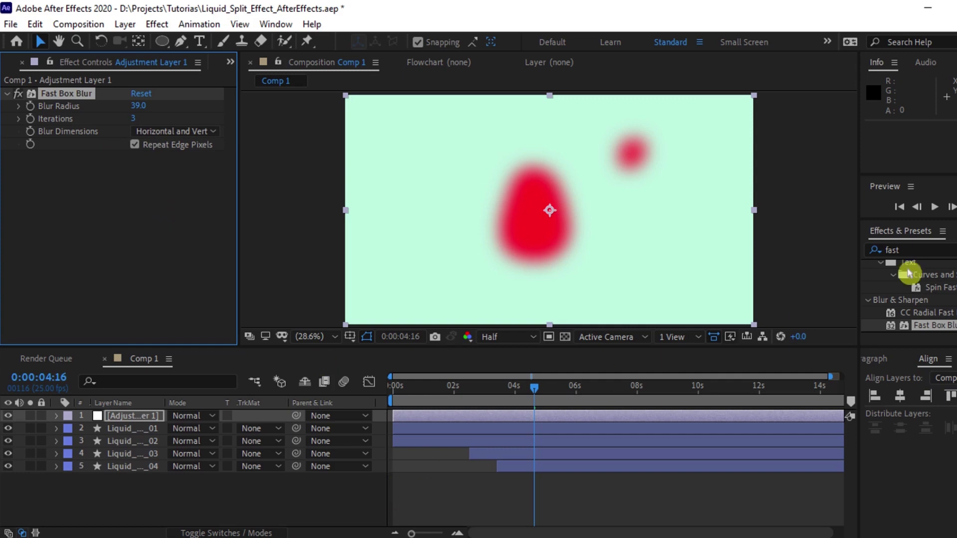
# Apply Simple Choker to Adjustment Layer 1 and set Choke Matte to 20 to sharpen the drops.
pyautogui.click(912, 249)
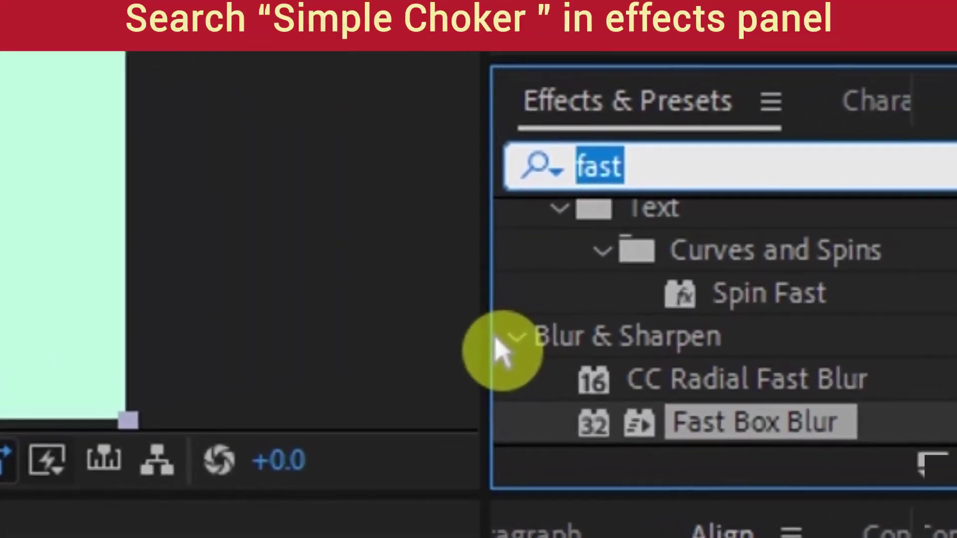
pyautogui.write('simple')
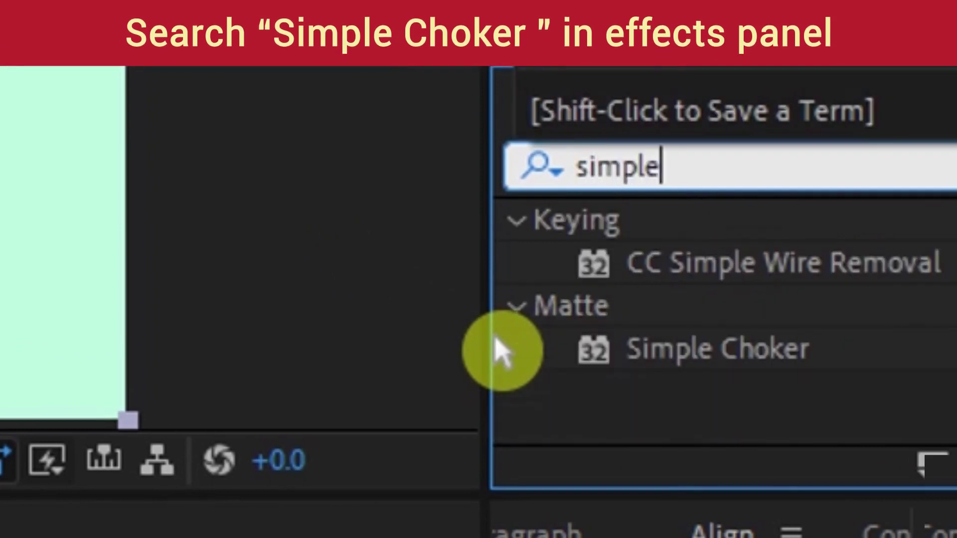
pyautogui.moveTo(646, 354); pyautogui.dragTo(573, 421)
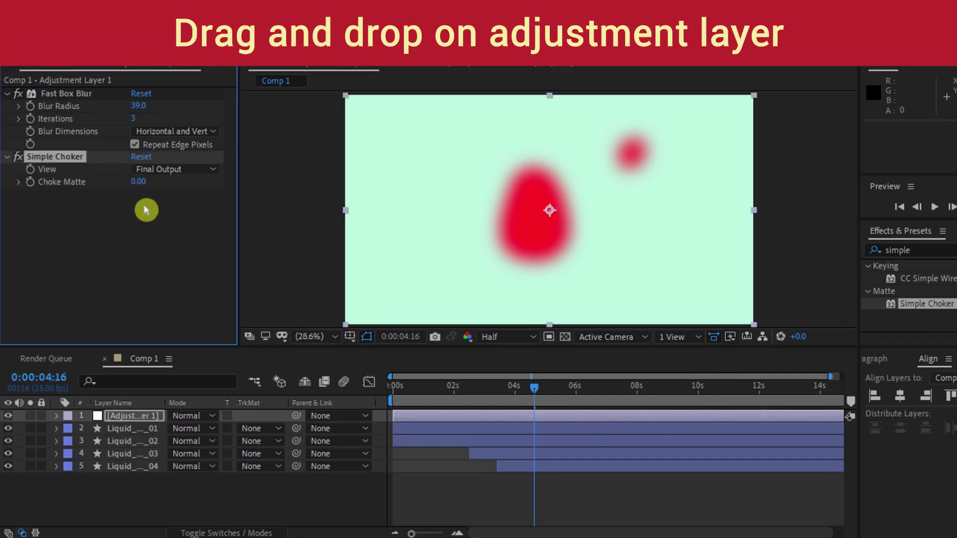
pyautogui.moveTo(141, 184); pyautogui.dragTo(169, 183)
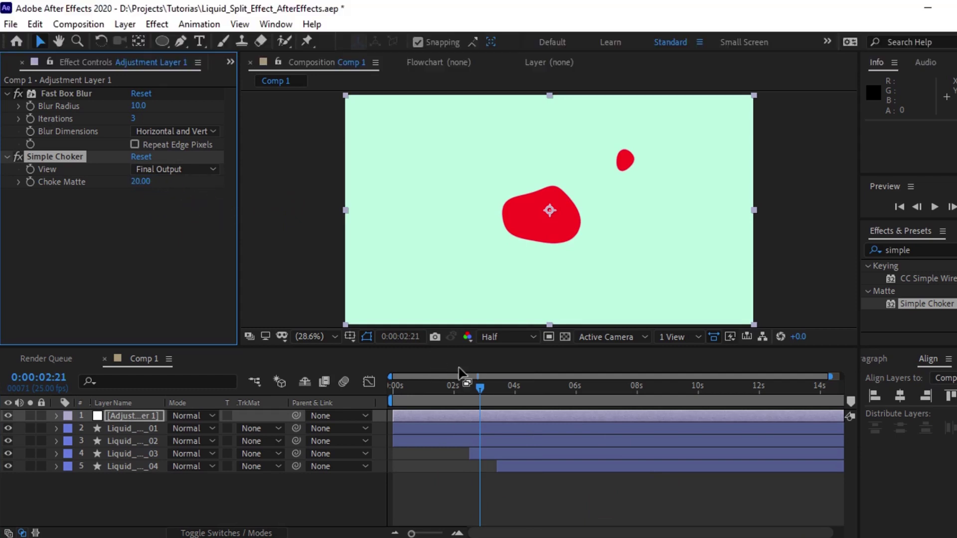
pyautogui.moveTo(459, 397); pyautogui.dragTo(471, 399)
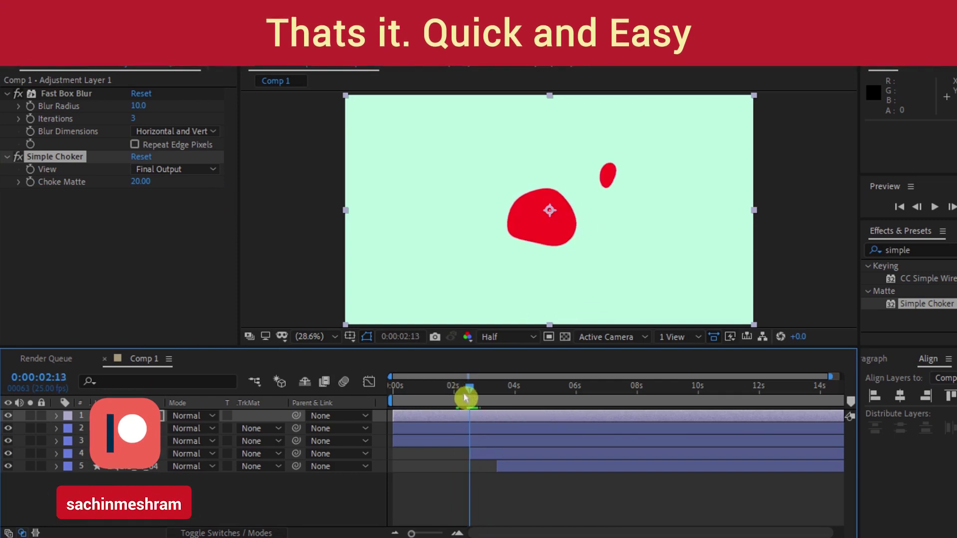